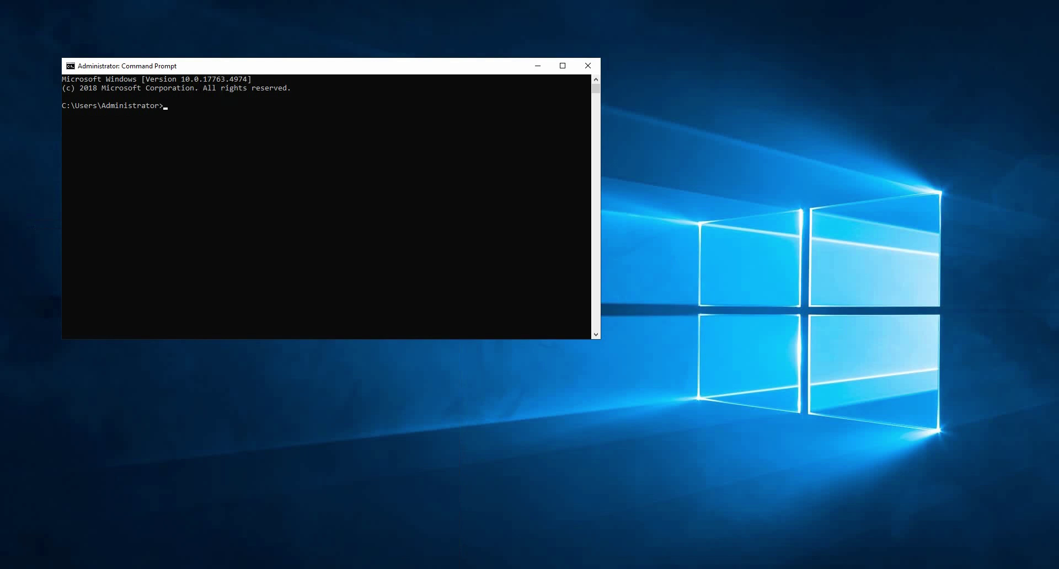
Step: Run ipconfig in the command prompt and examine the Wi-Fi adapter's IPv4 address
type("ipconfig")
key("Return")
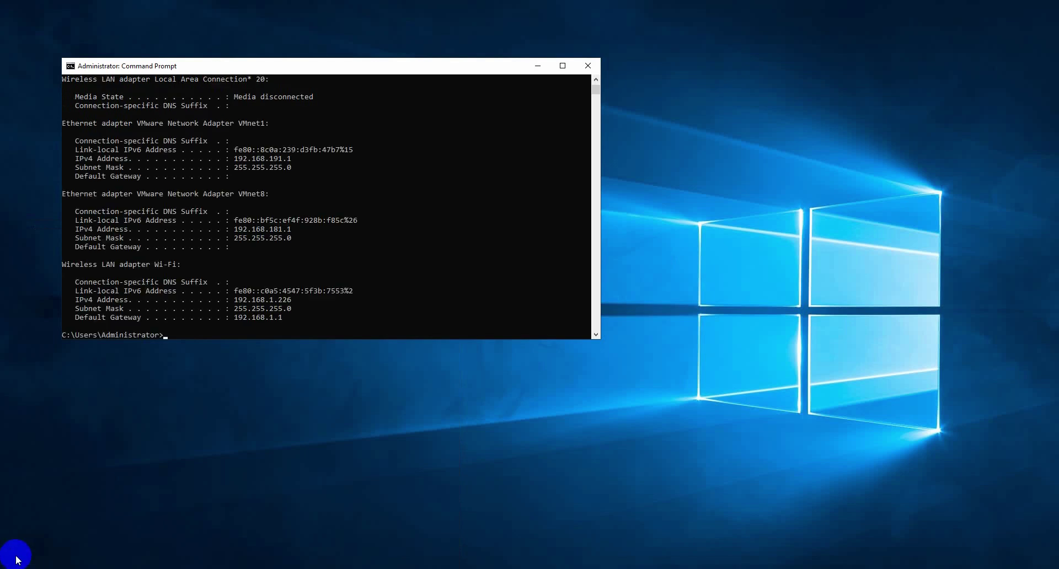
scroll(219, 291, "down", 3)
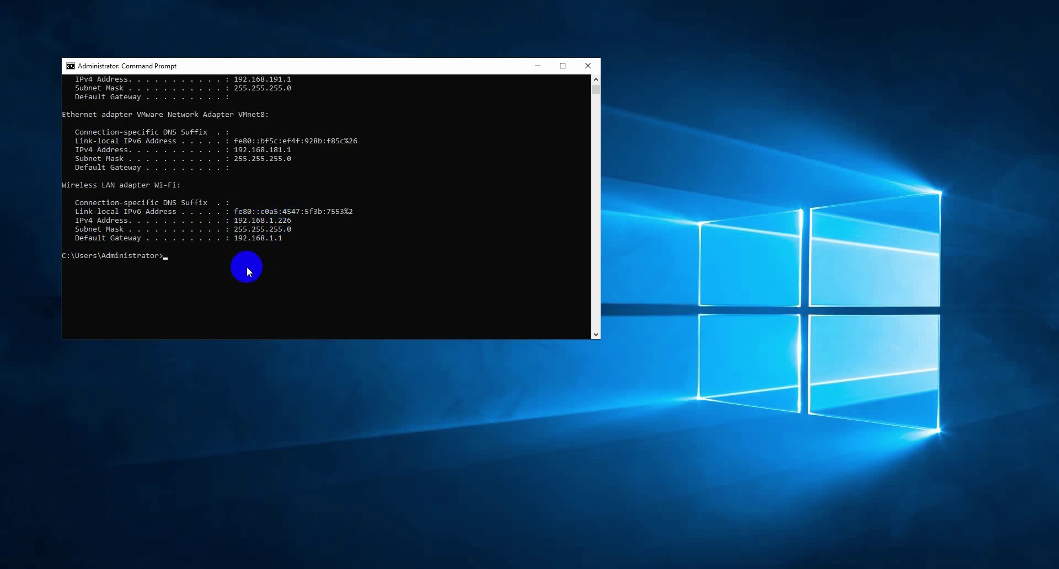
Step: Open the Windows system settings for Remote Desktop and view its advanced settings
left_click(12, 568)
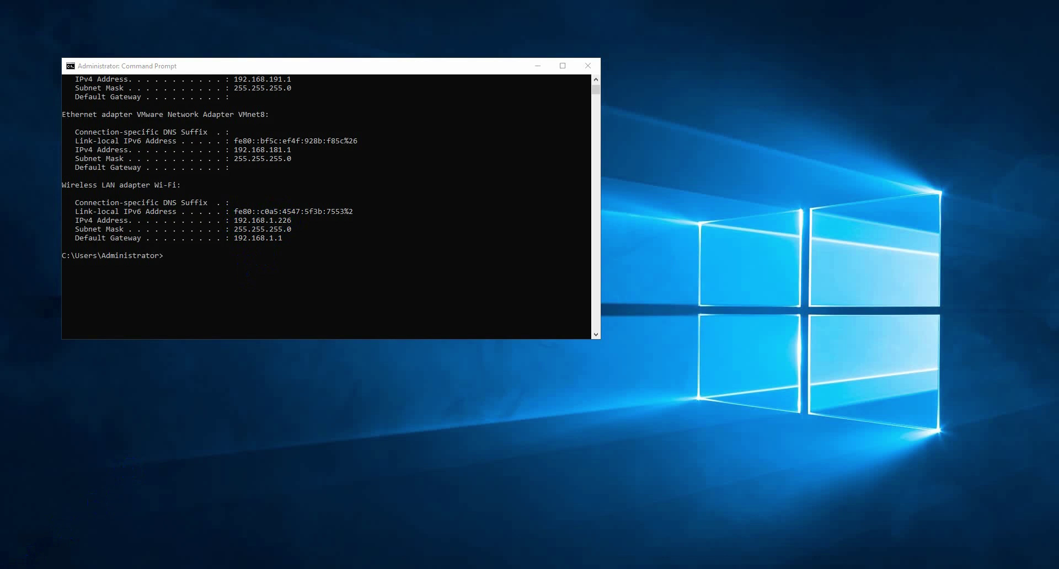
type("re")
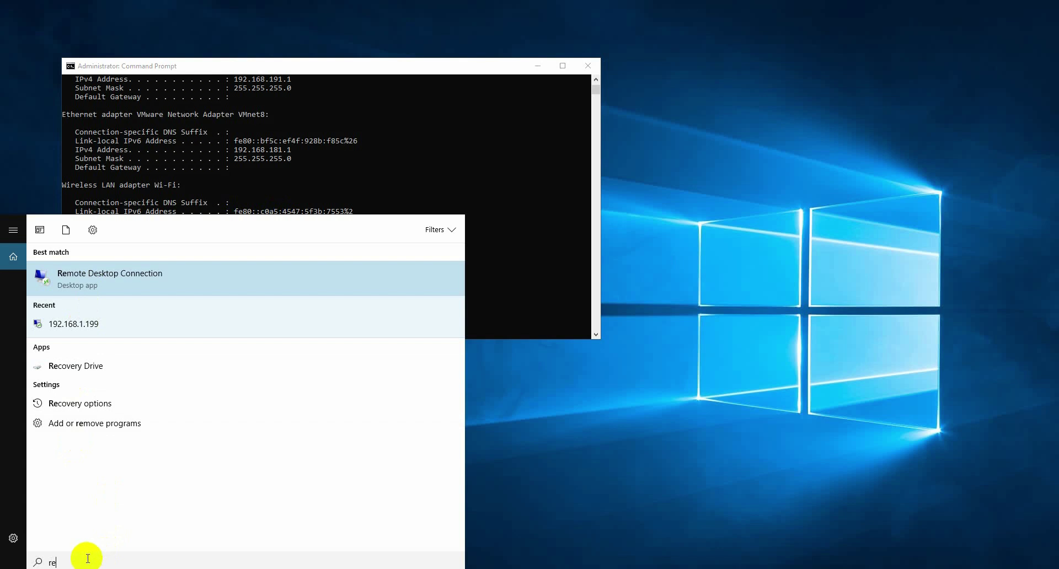
left_click(13, 538)
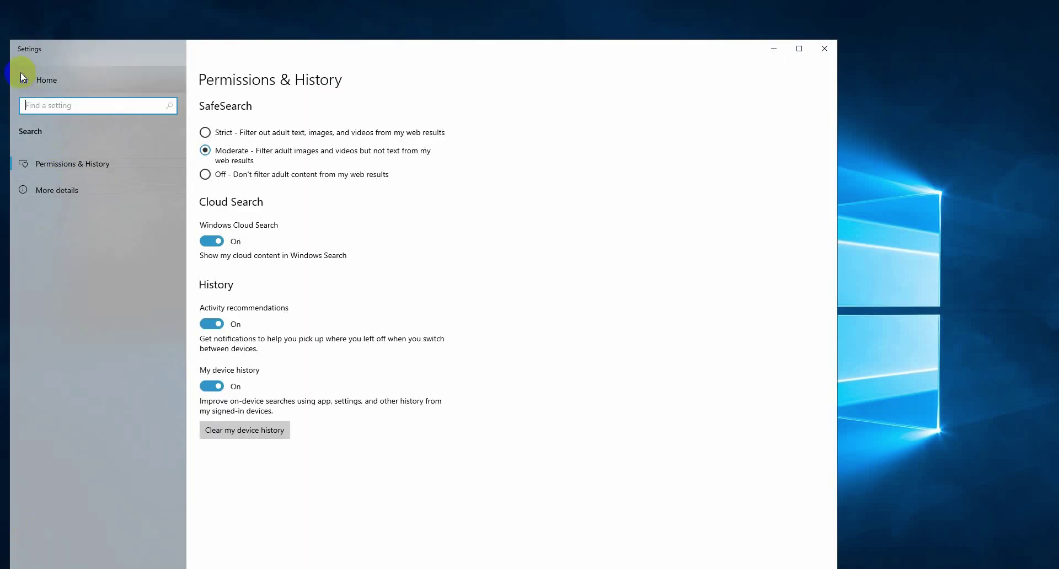
left_click(21, 73)
left_click(124, 183)
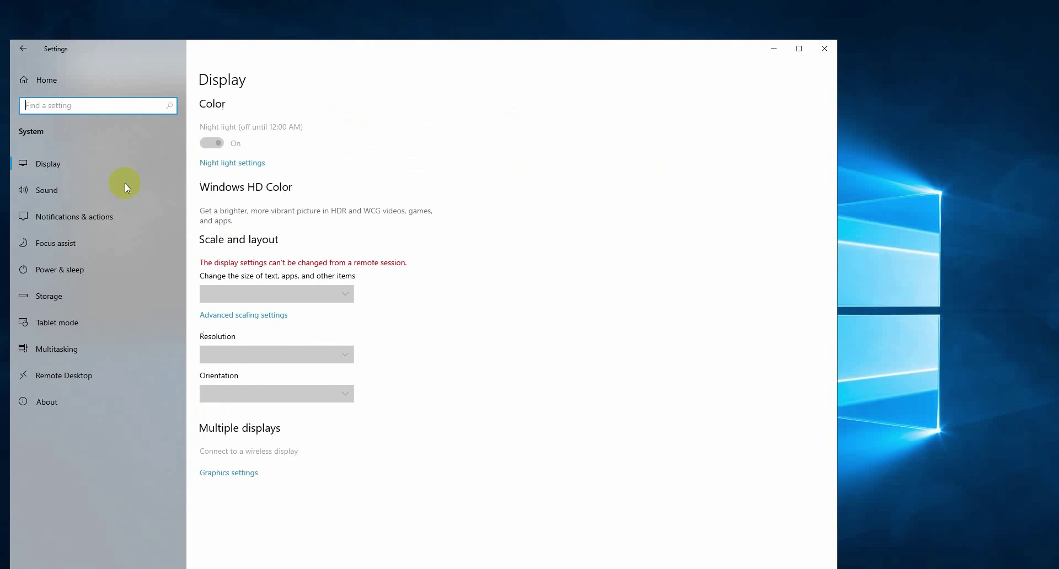
left_click(78, 376)
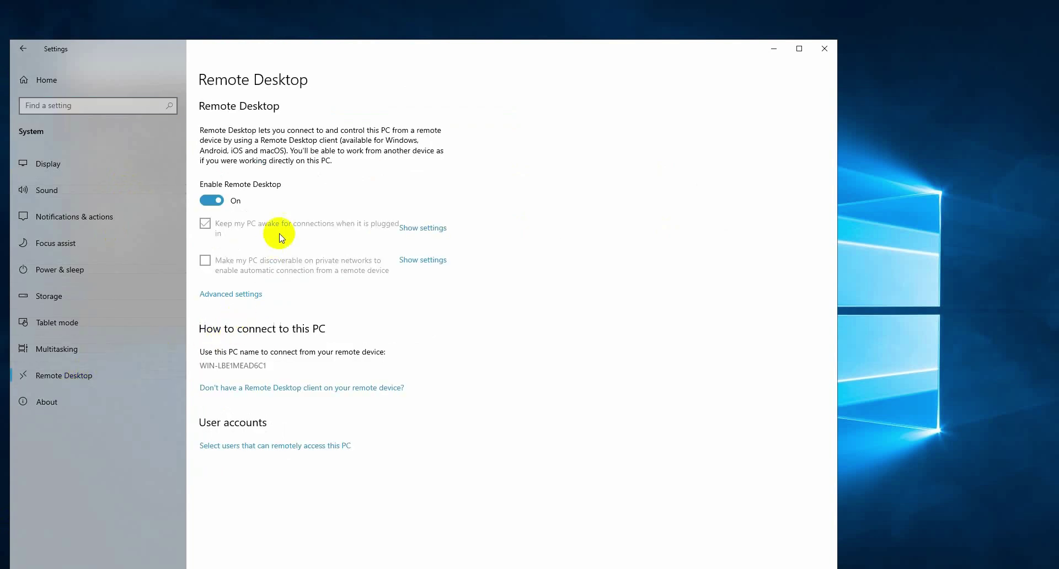
left_click(244, 295)
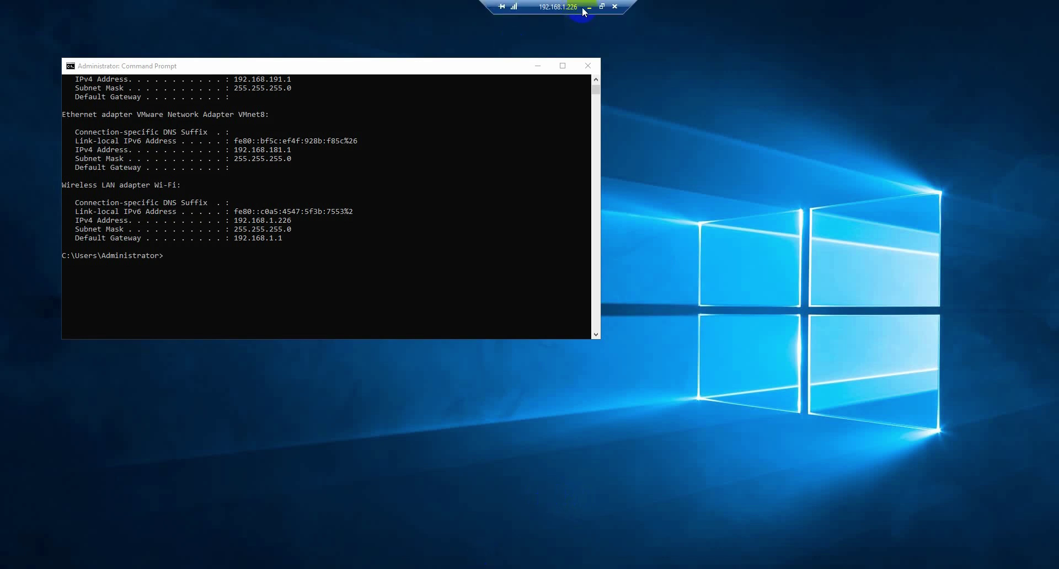
Step: Switch to WinBox, connect to the router at 192.168.1.1 with the saved login, and open its firewall NAT rules
left_click(588, 7)
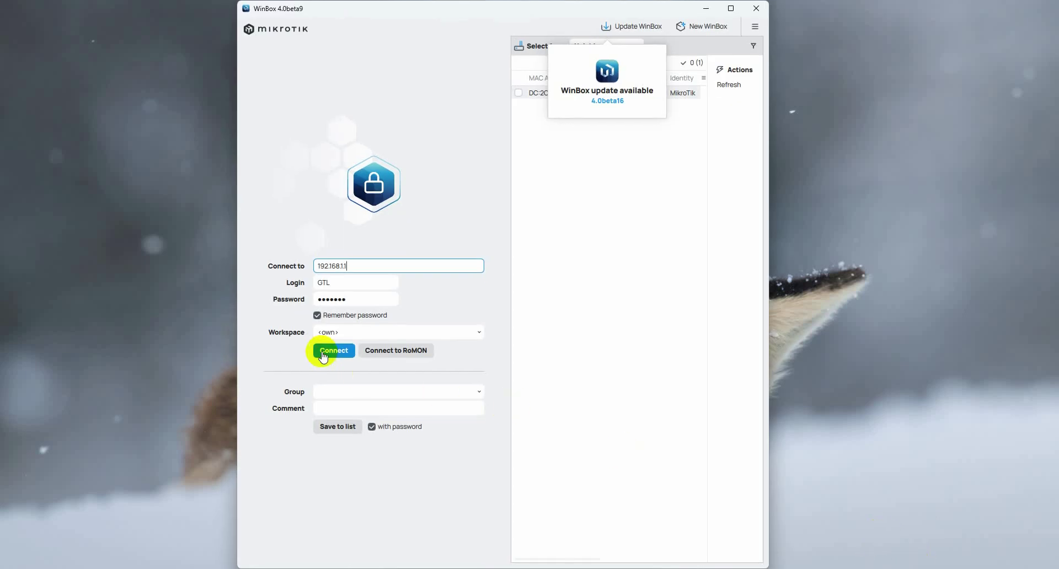
left_click(330, 350)
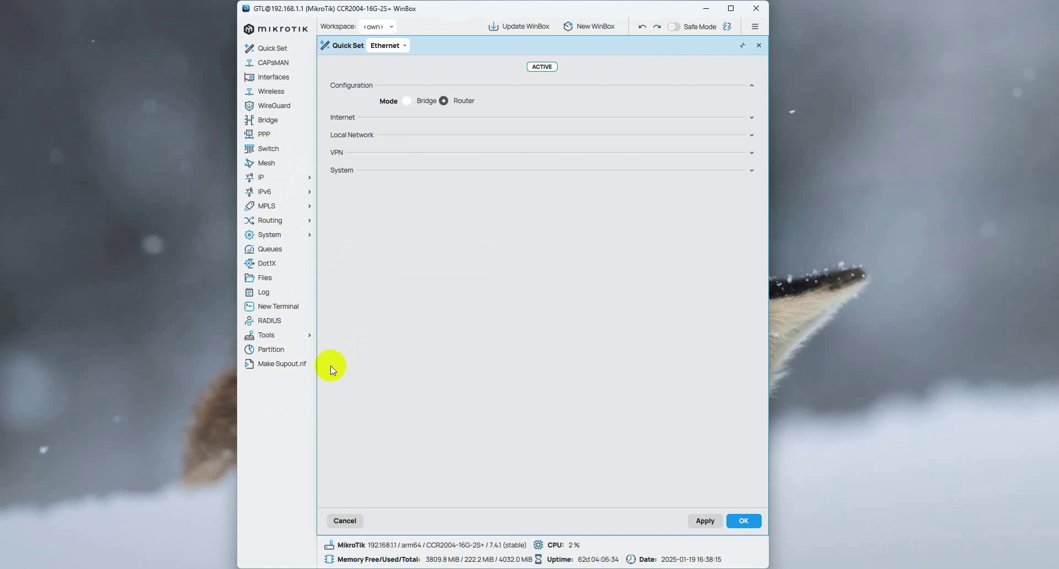
left_click(259, 179)
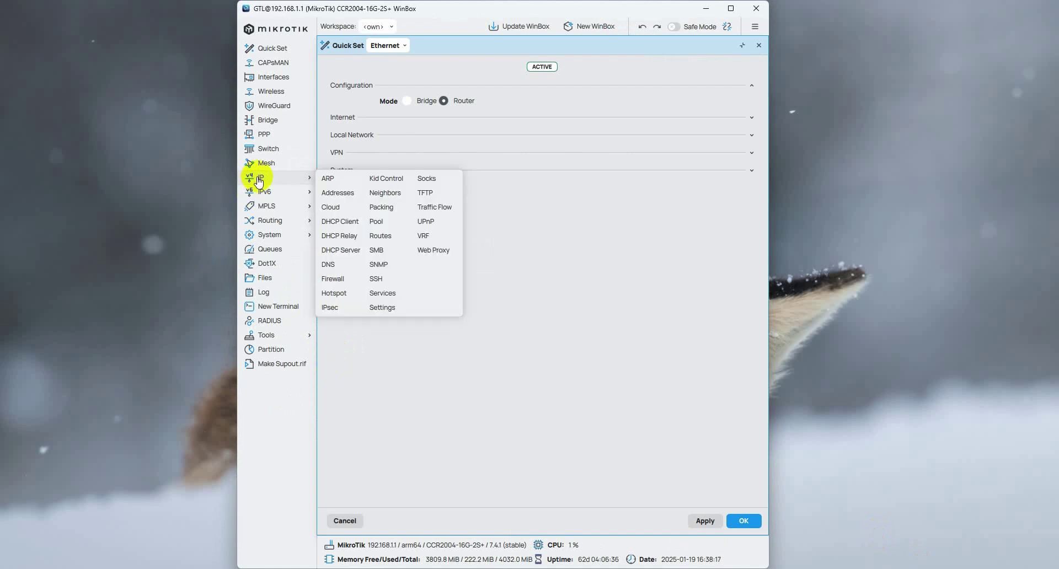
left_click(338, 279)
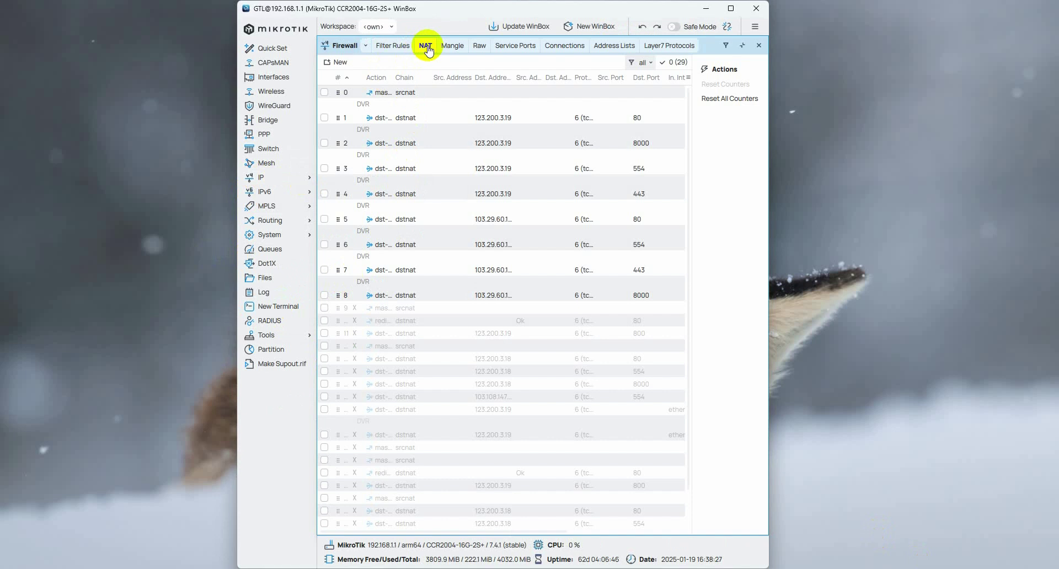
Step: Start a new NAT rule with chain dstnat, protocol 6 (tcp) and destination port 3389
left_click(339, 64)
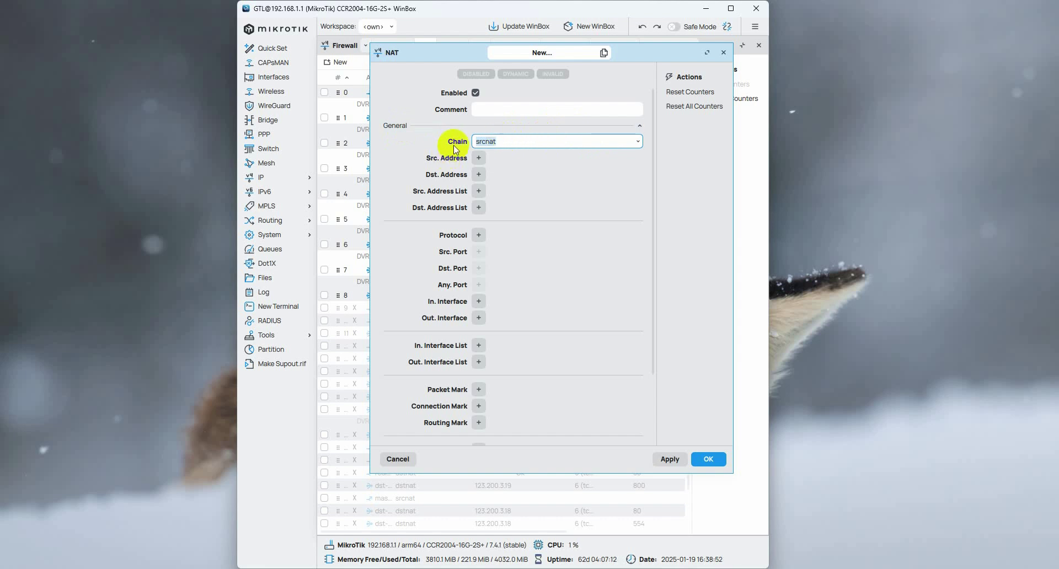
left_click(638, 143)
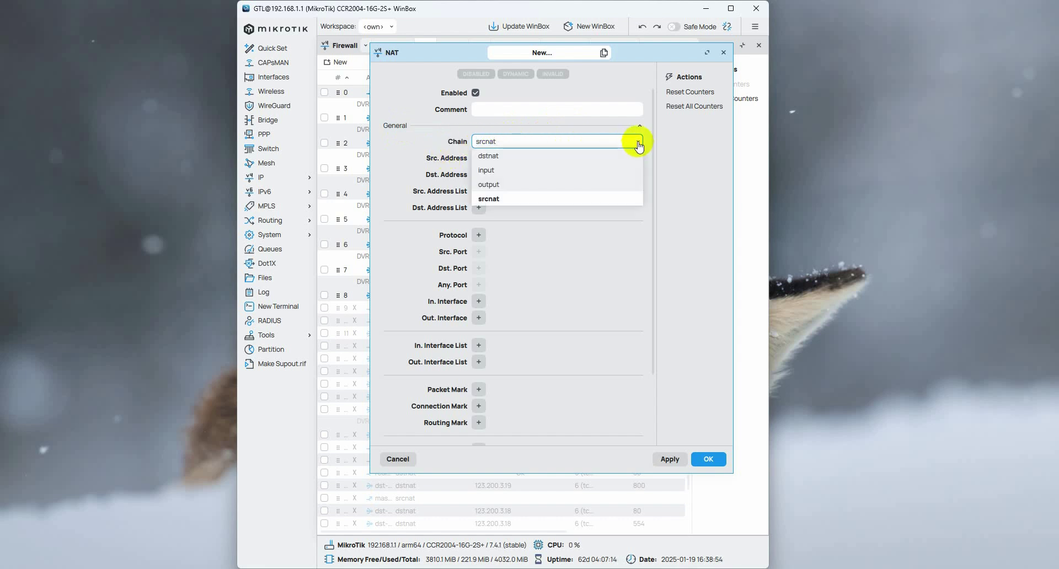
left_click(504, 161)
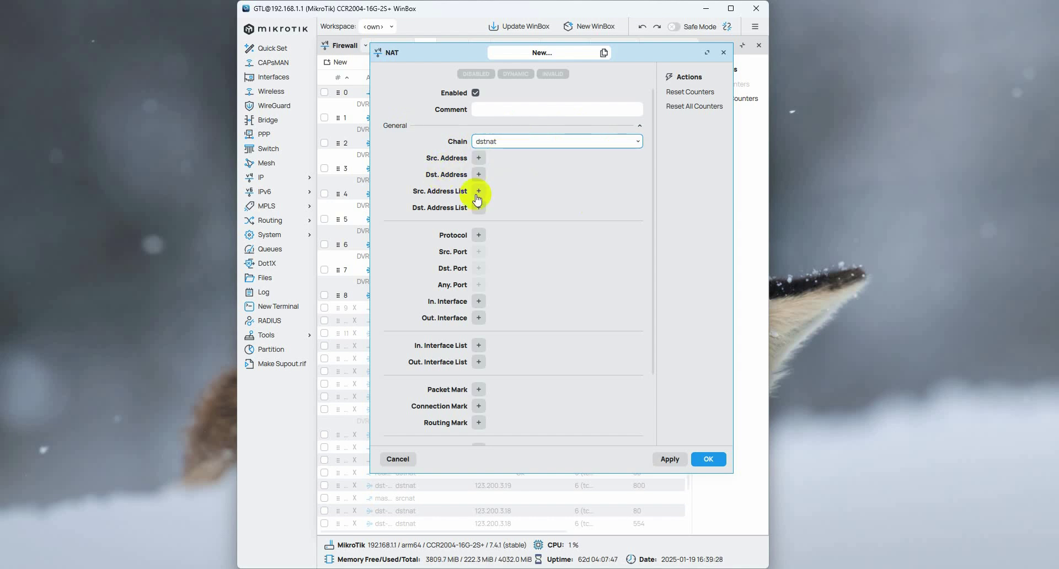
left_click(478, 235)
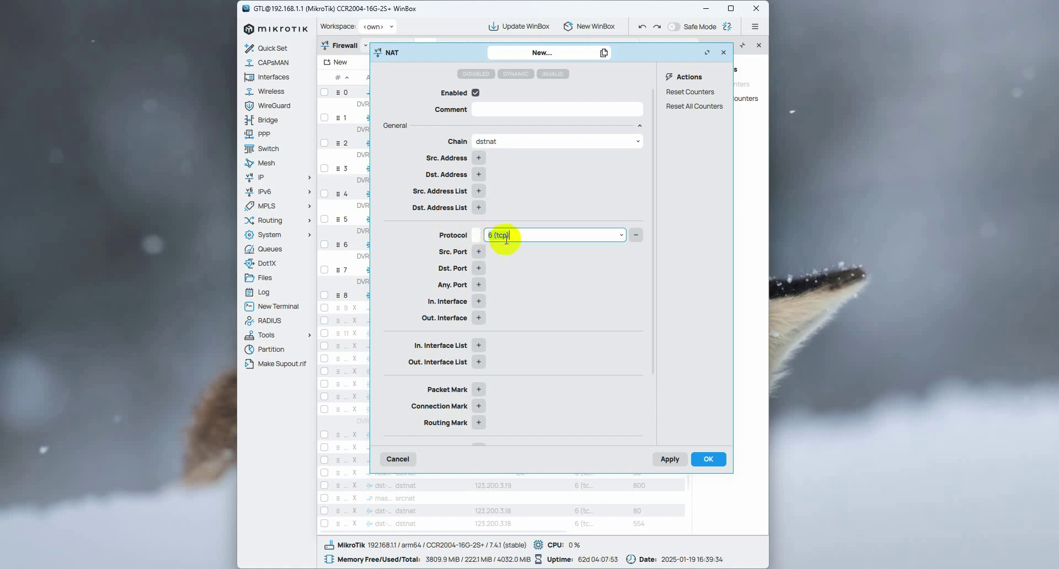
left_click(478, 268)
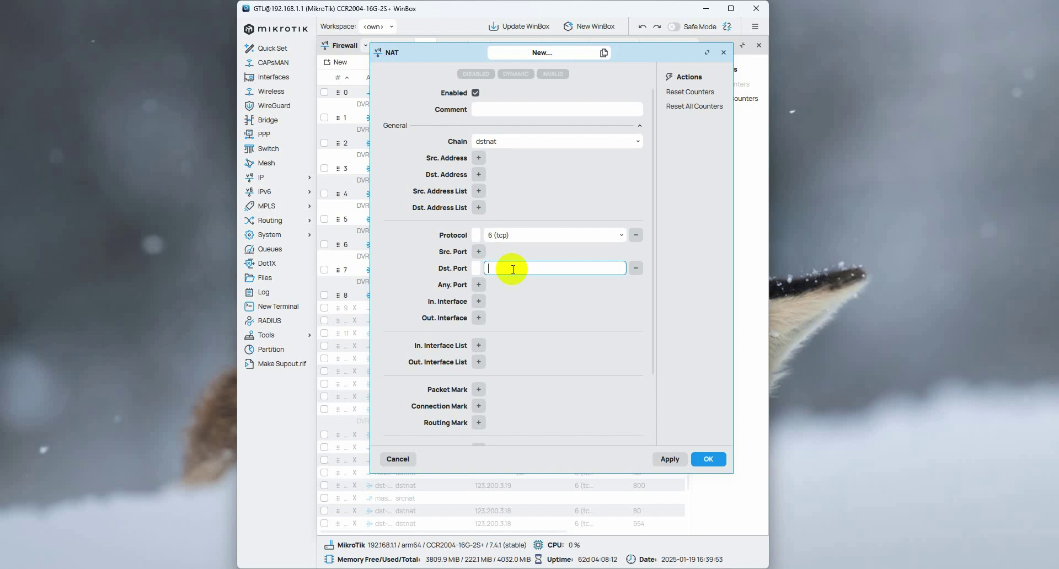
type("3389")
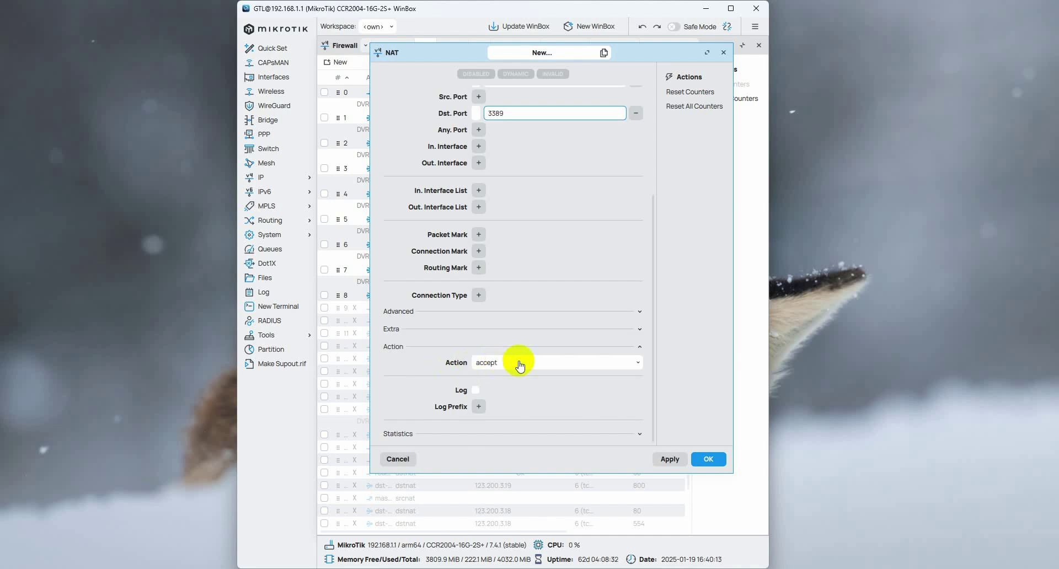
Step: Set the NAT rule's action to dst-nat with target address 192.168.1.226 and target port 3389, and save the rule
left_click(513, 362)
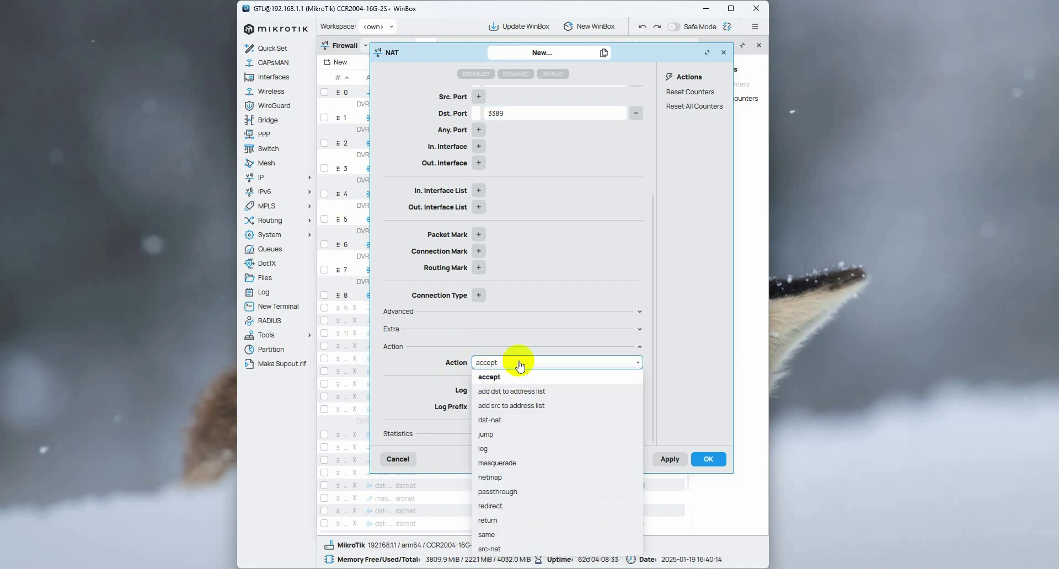
left_click(495, 421)
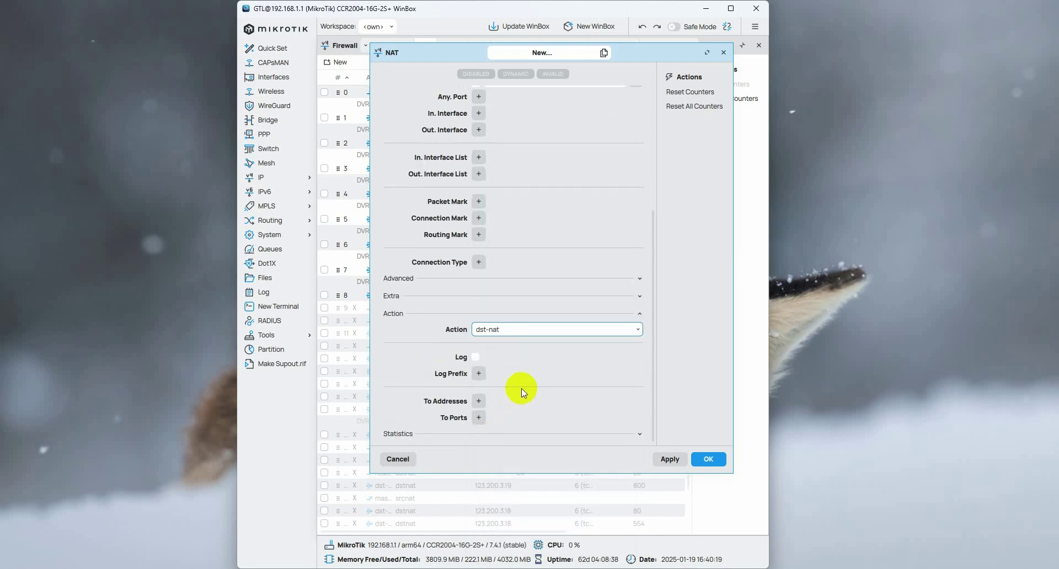
left_click(479, 401)
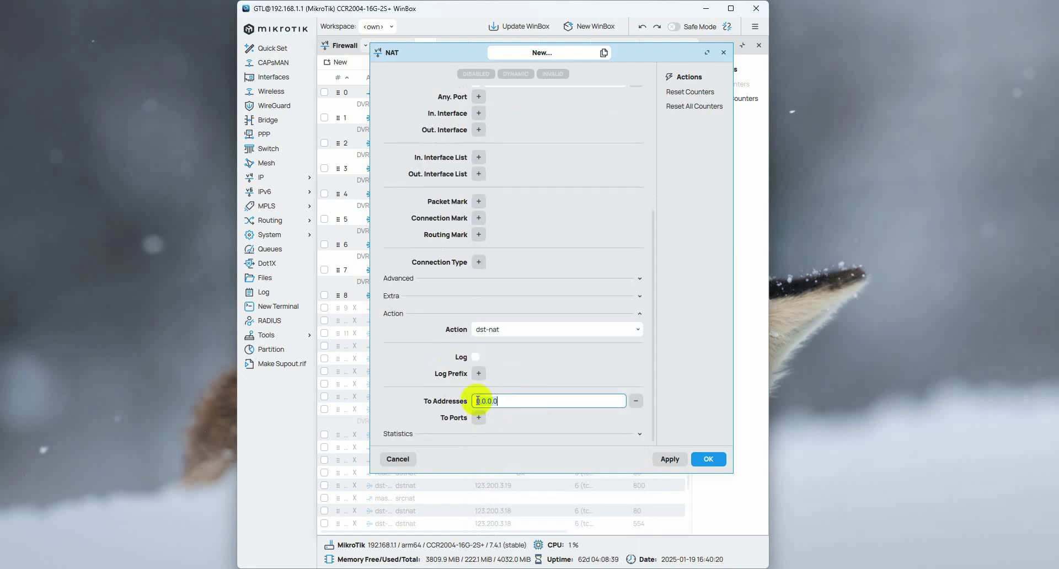
left_click(510, 401)
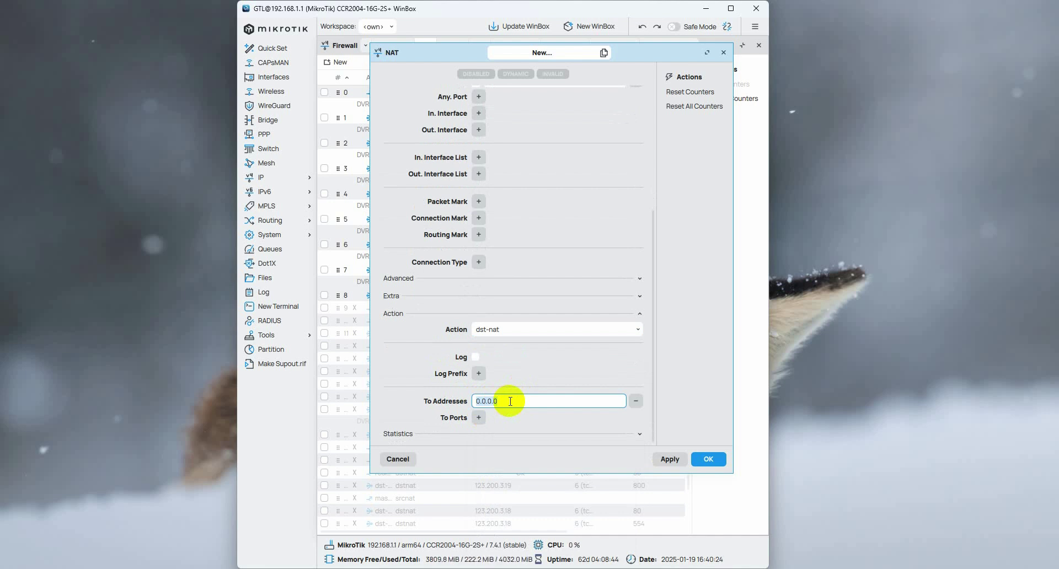
type("192.168.1.226")
left_click(516, 418)
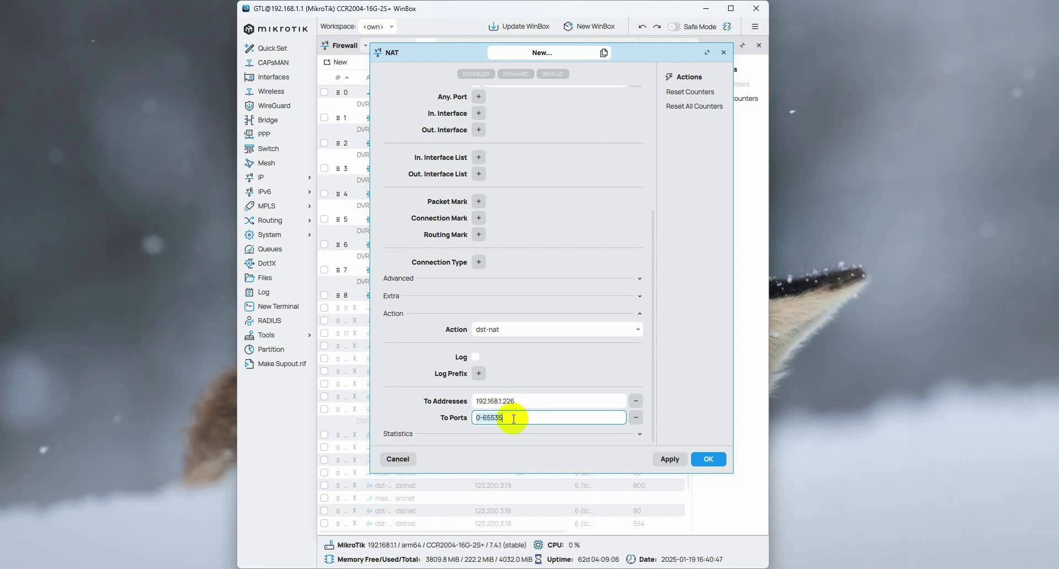
type("3389")
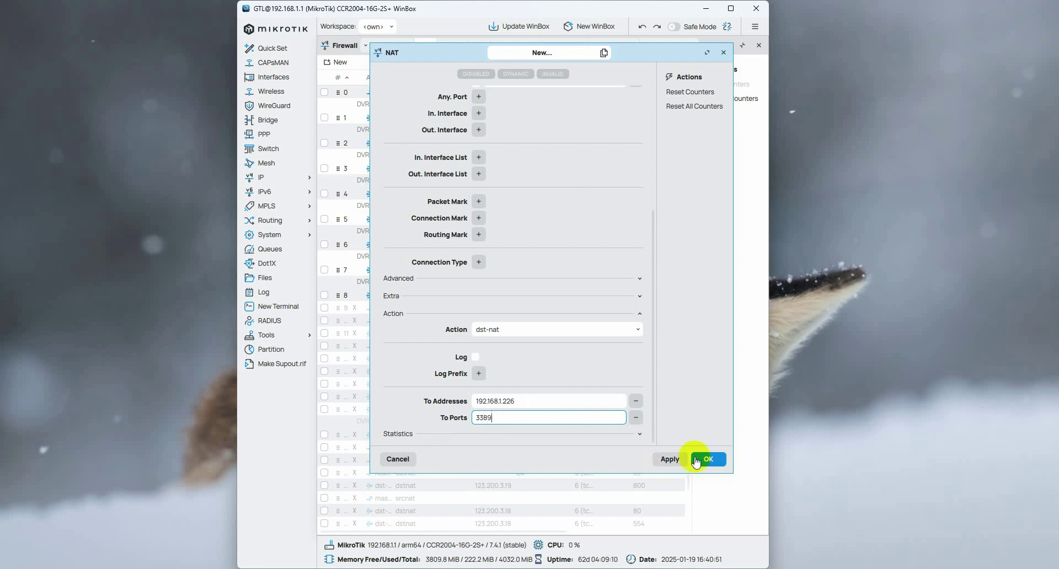
left_click(669, 460)
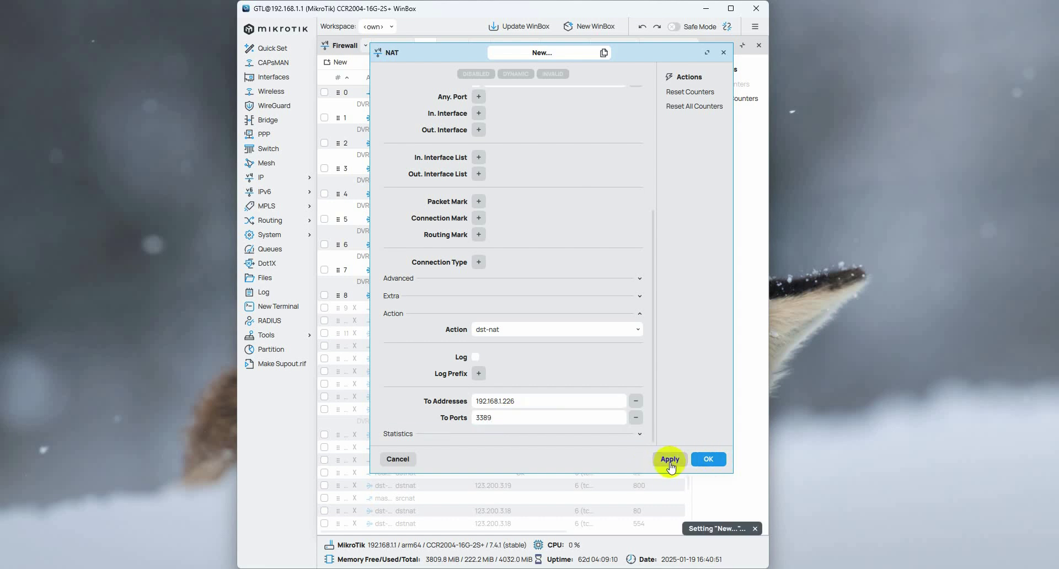
left_click(709, 469)
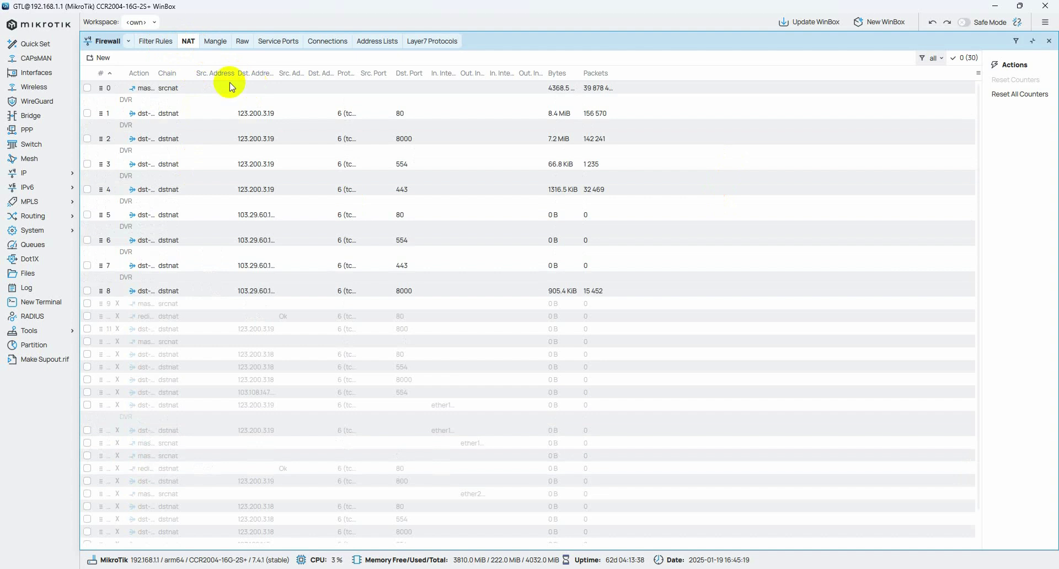
Step: Start a new firewall filter rule with chain input, protocol 6 (tcp) and destination port 3389
left_click(158, 48)
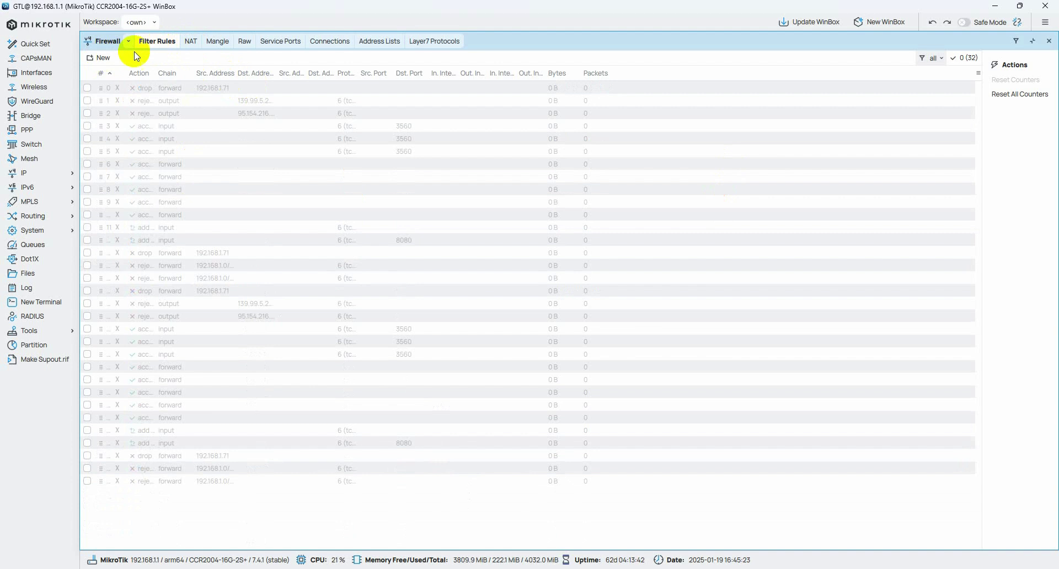
left_click(101, 58)
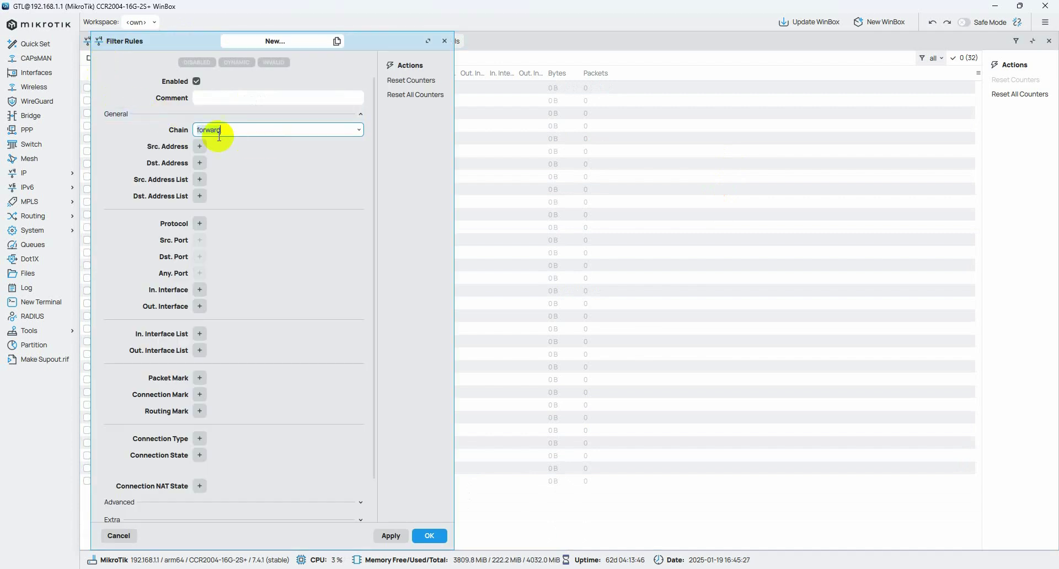
left_click(358, 130)
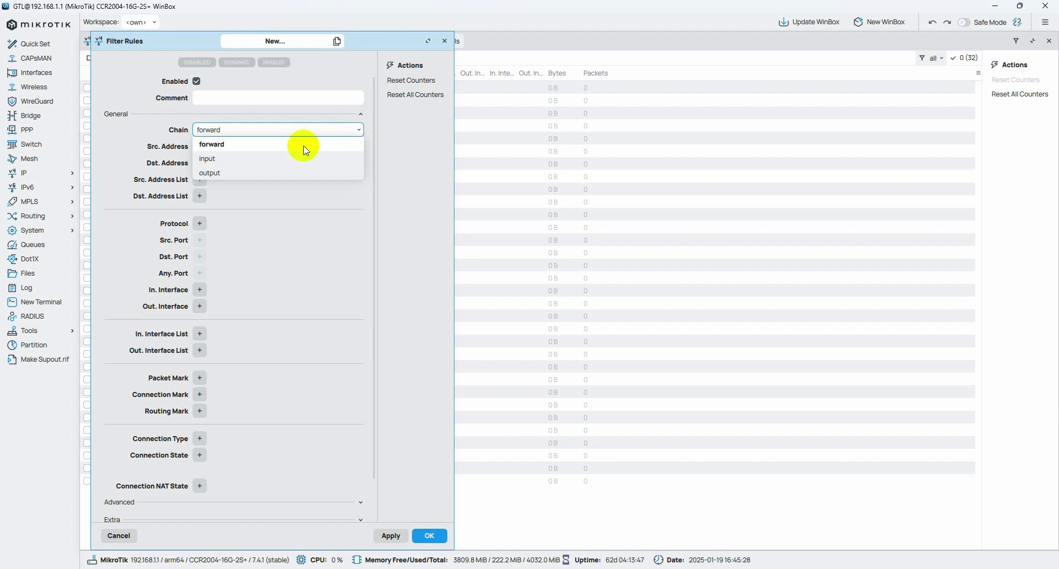
left_click(269, 160)
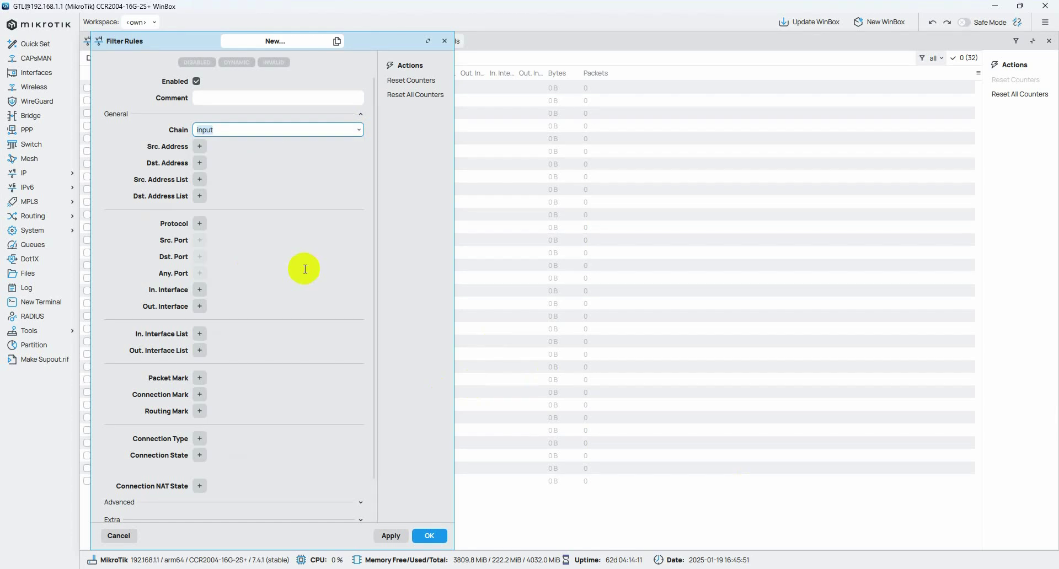
left_click(200, 224)
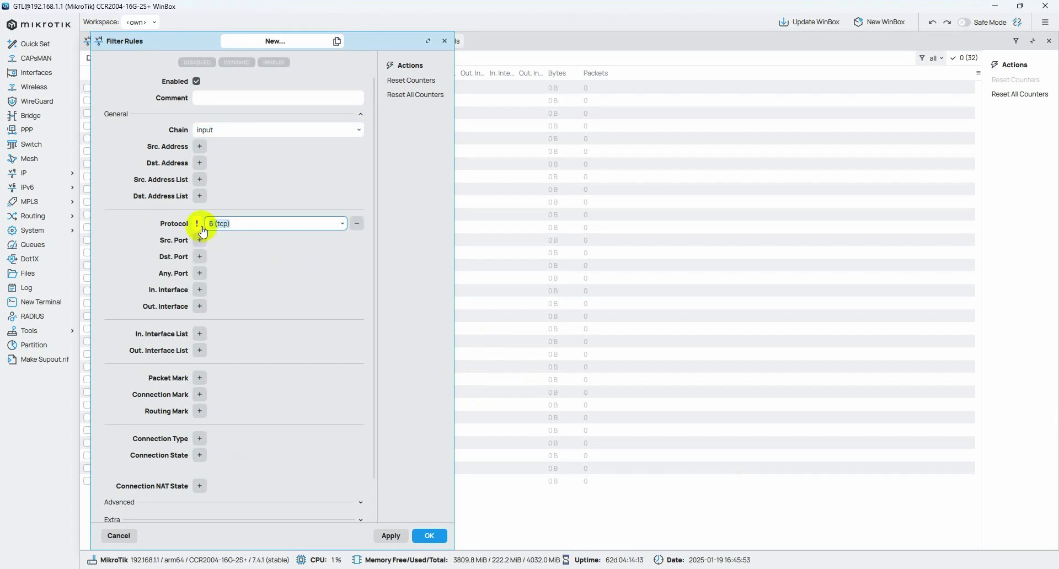
left_click(240, 230)
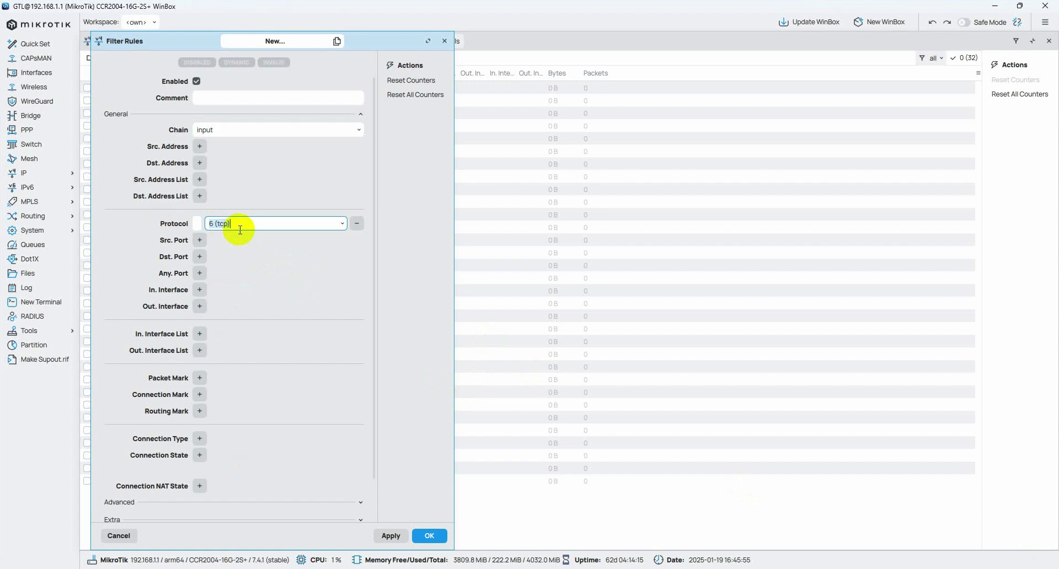
left_click(200, 256)
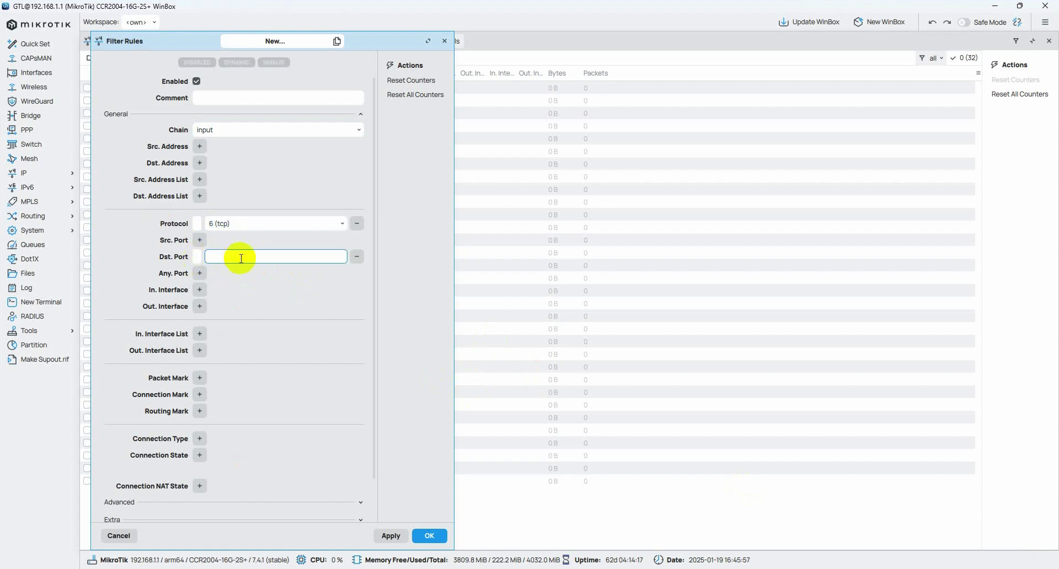
type("3389")
Step: Review the filter rule's action, keep it on accept, and save the rule
scroll(250, 361, "down", 1)
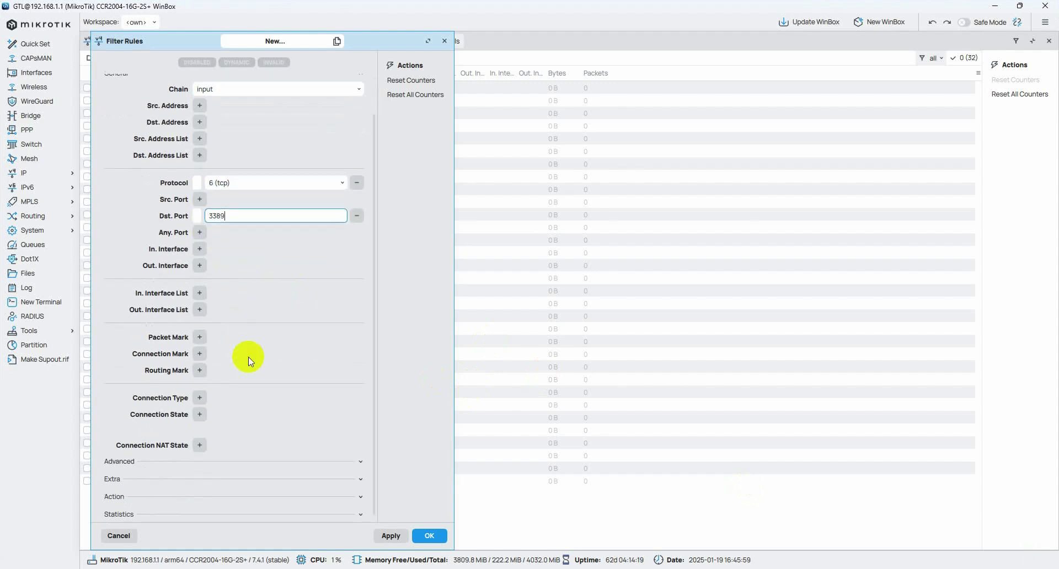
left_click(157, 490)
scroll(196, 484, "down", 2)
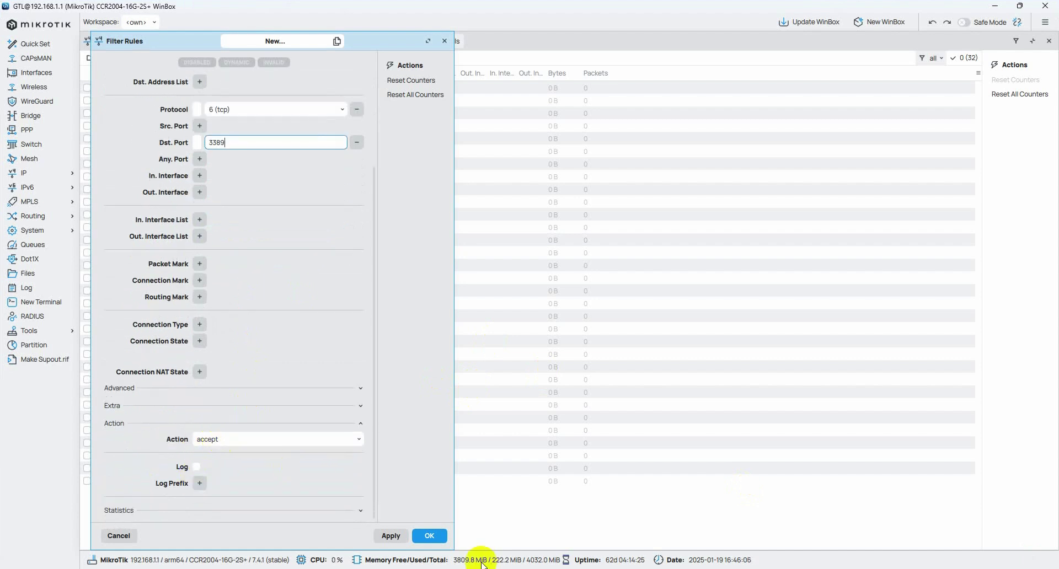
left_click(390, 536)
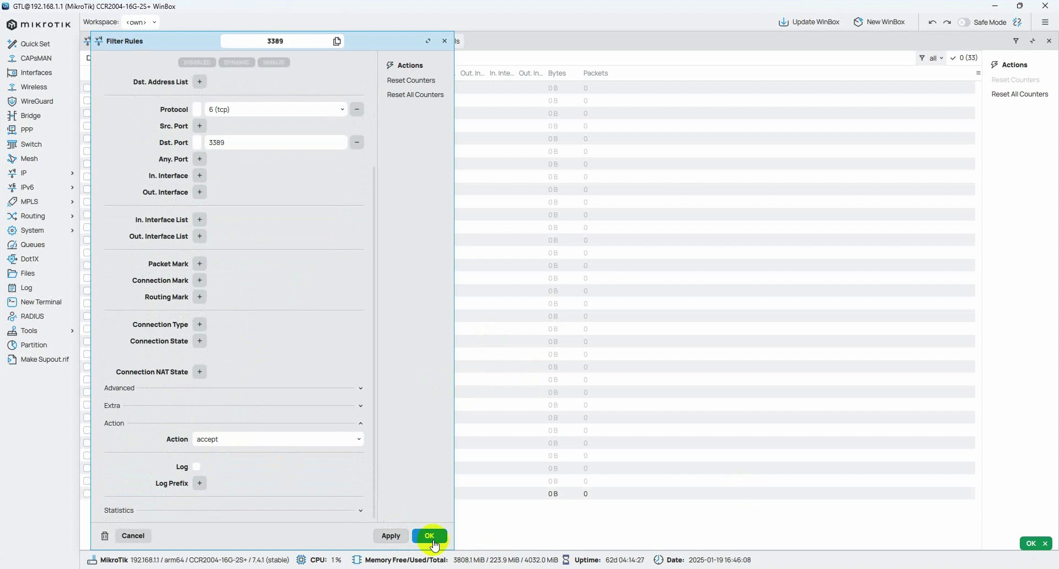
left_click(390, 535)
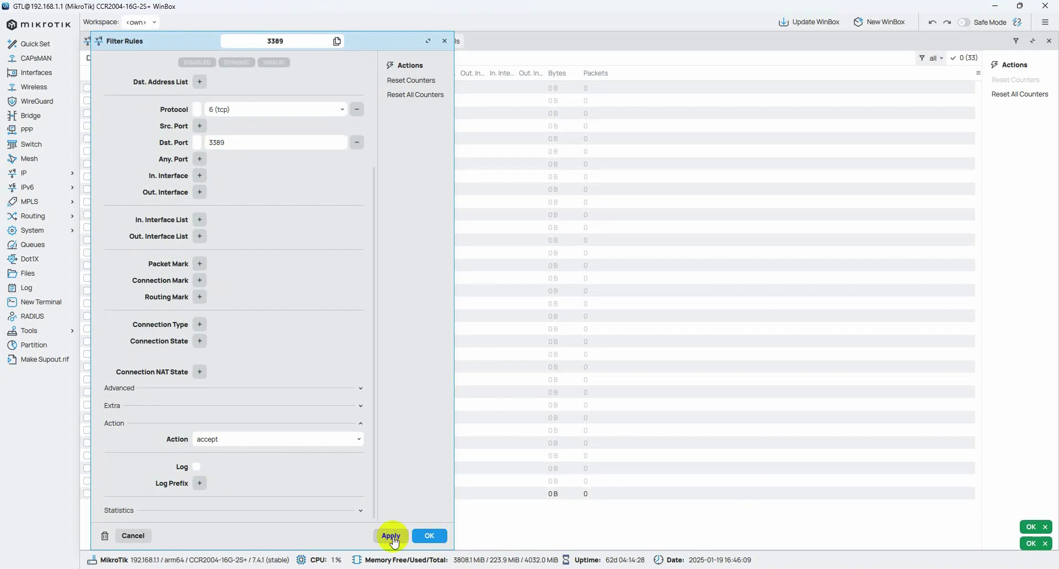
left_click(429, 537)
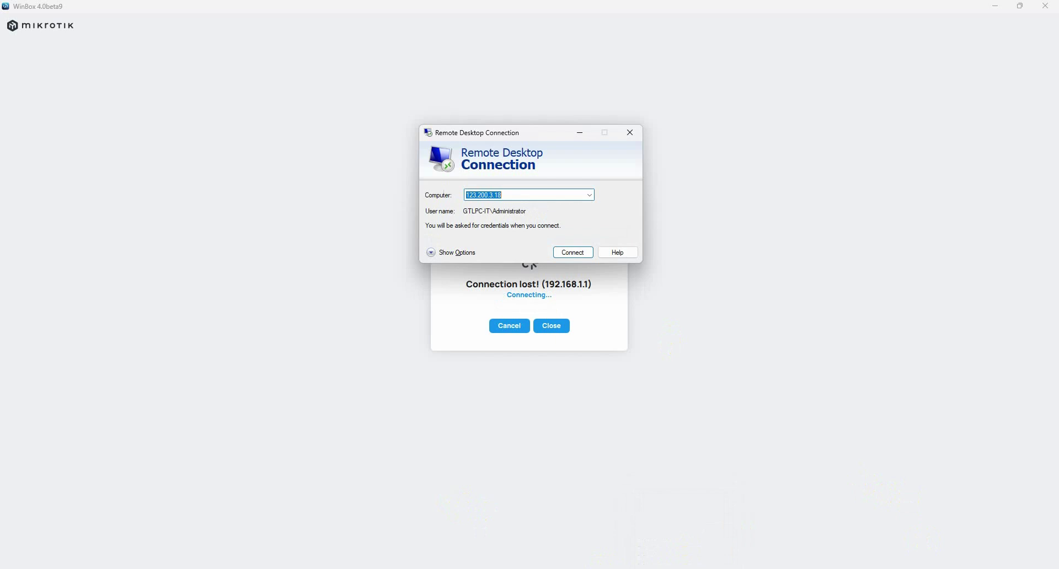
Step: Check the active Wi-Fi network and try to connect with Remote Desktop Connection to the local address 192.168.1.226
left_click(969, 568)
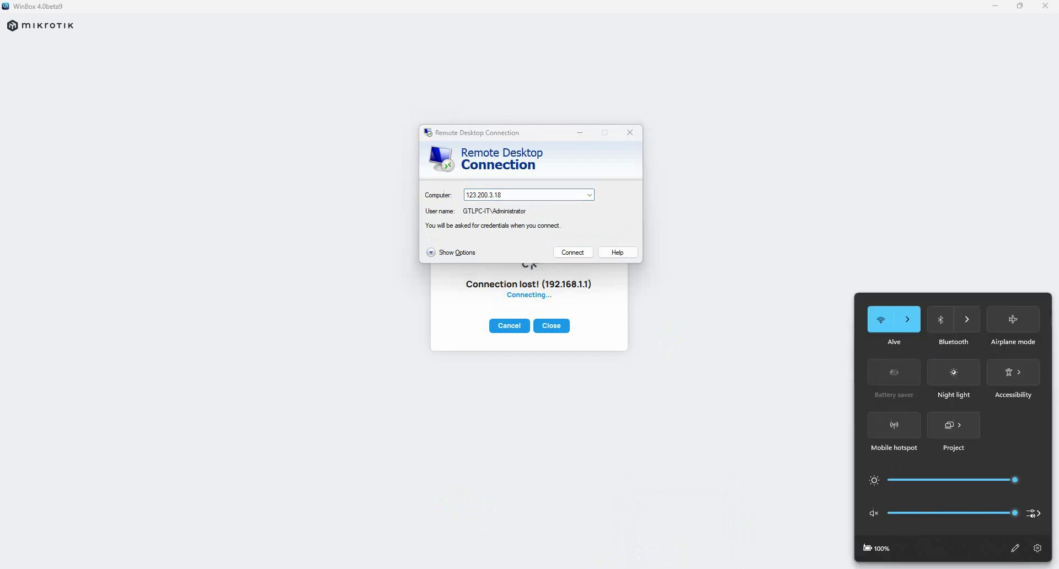
left_click(907, 319)
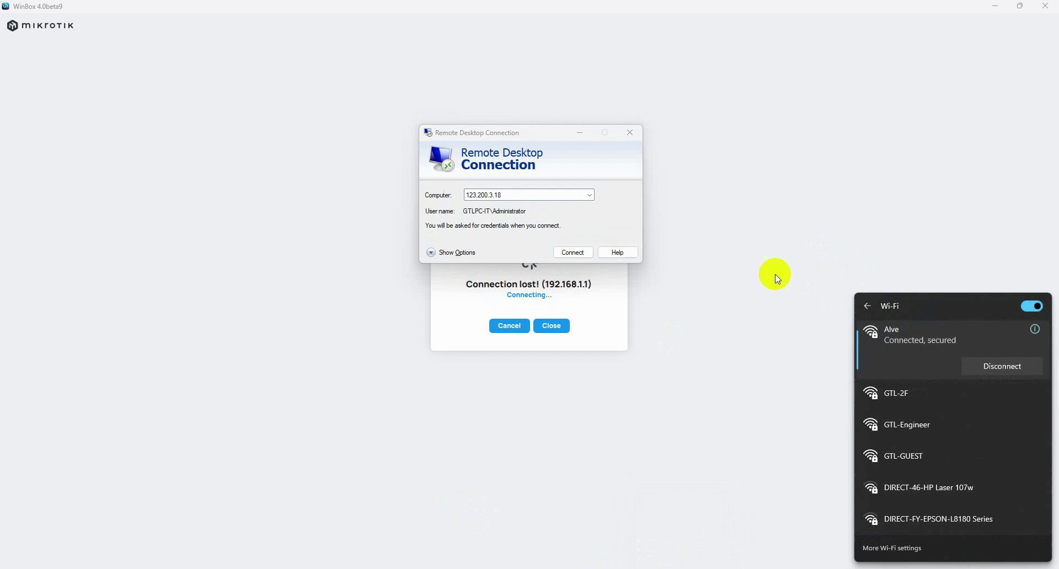
left_click(590, 195)
left_click(522, 203)
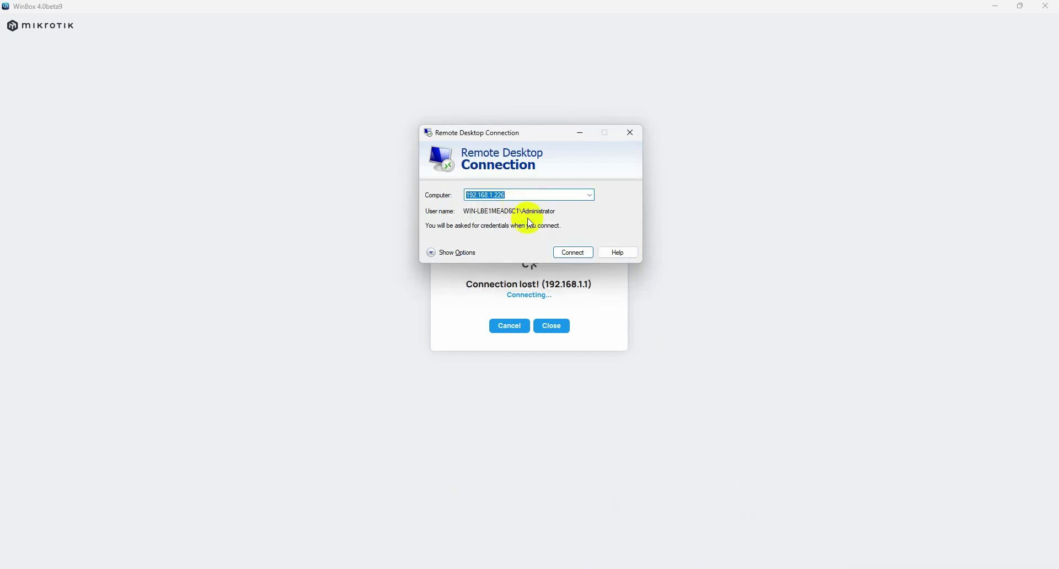
left_click(567, 254)
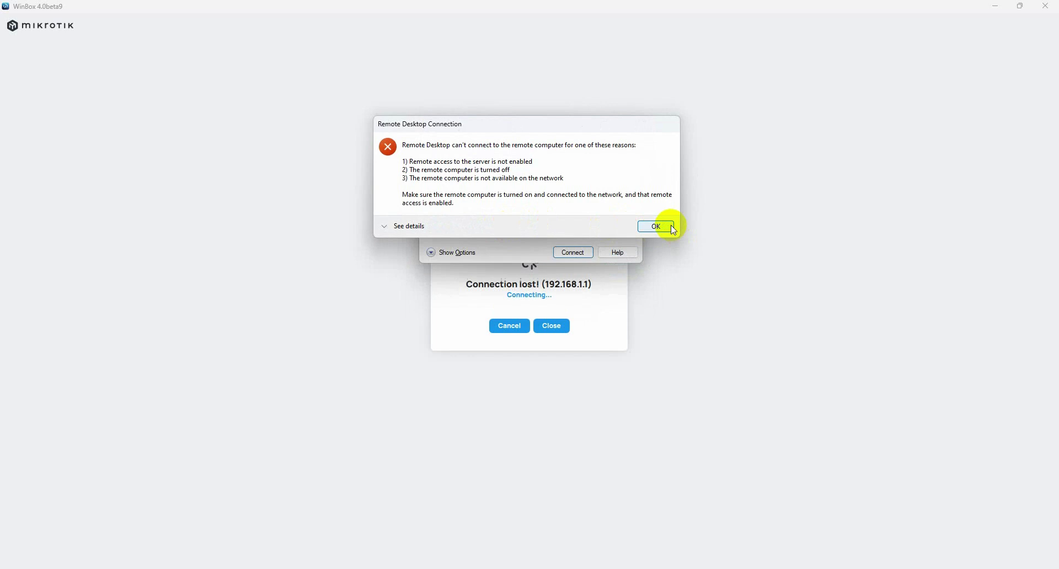
left_click(661, 226)
Step: Set the Remote Desktop computer address to 123.200.3.18:3389 and start the connection
double_click(516, 194)
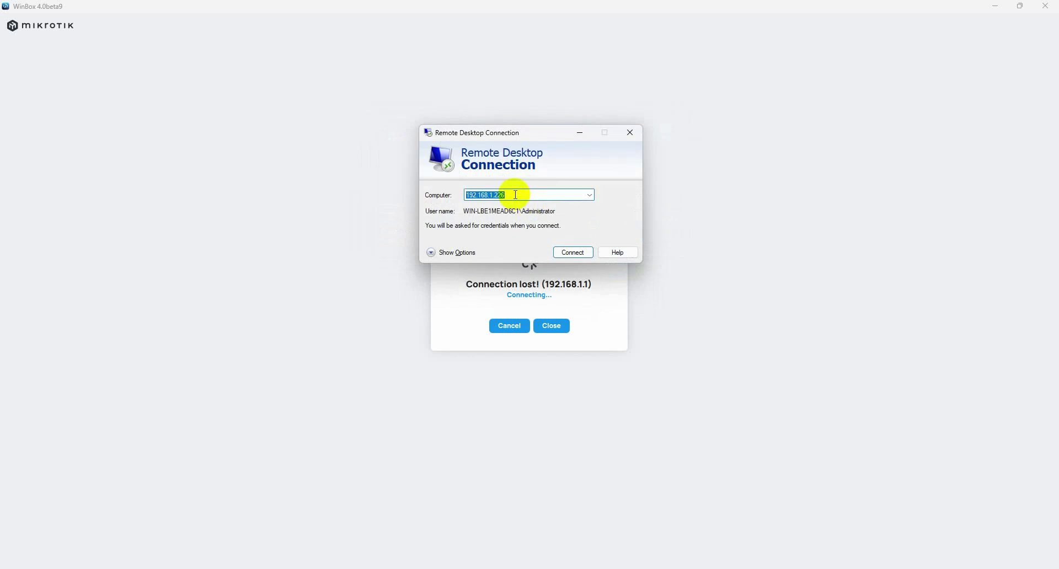
type("123.200.3.18")
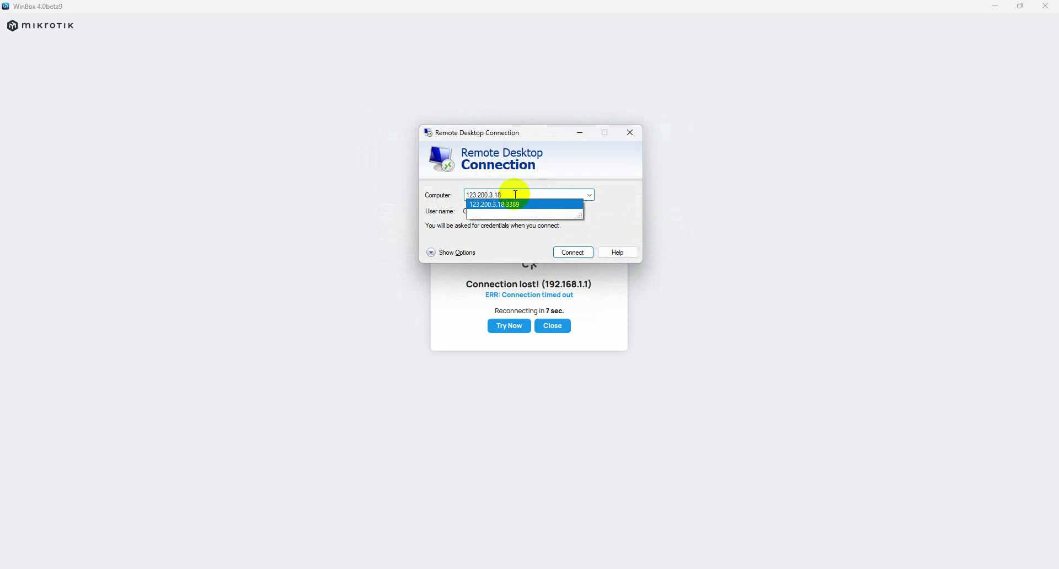
type(":")
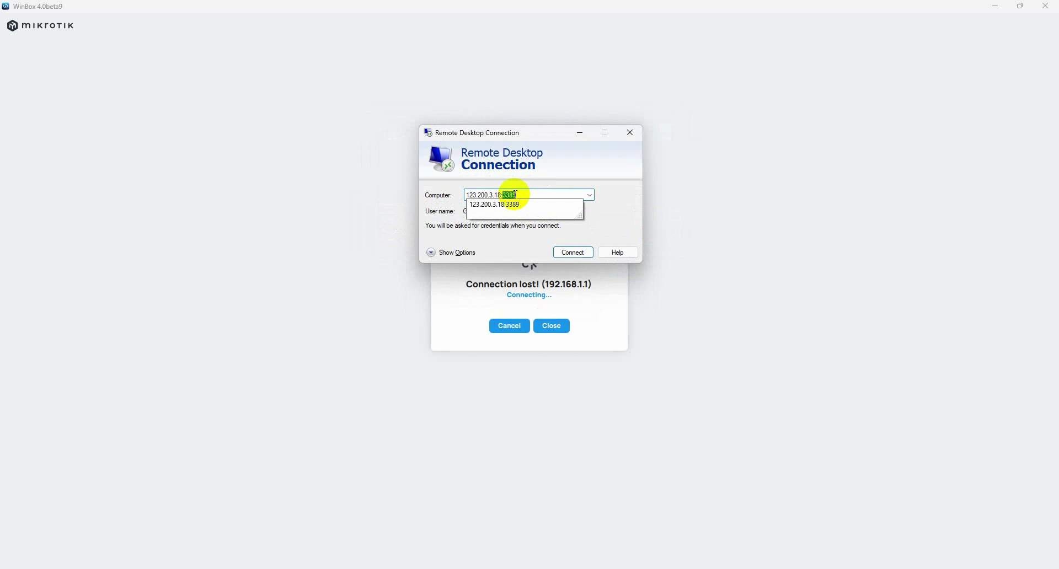
key("BackSpace")
type("3389")
left_click(574, 254)
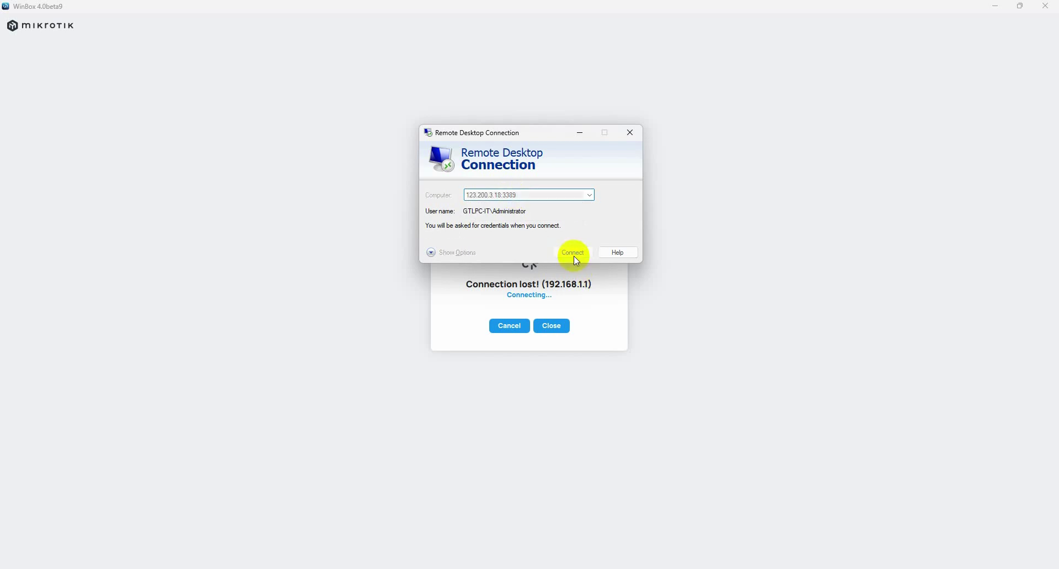
Step: Sign in to the remote computer with user name Administrator and the account password, and proceed with the connection
left_click(466, 209)
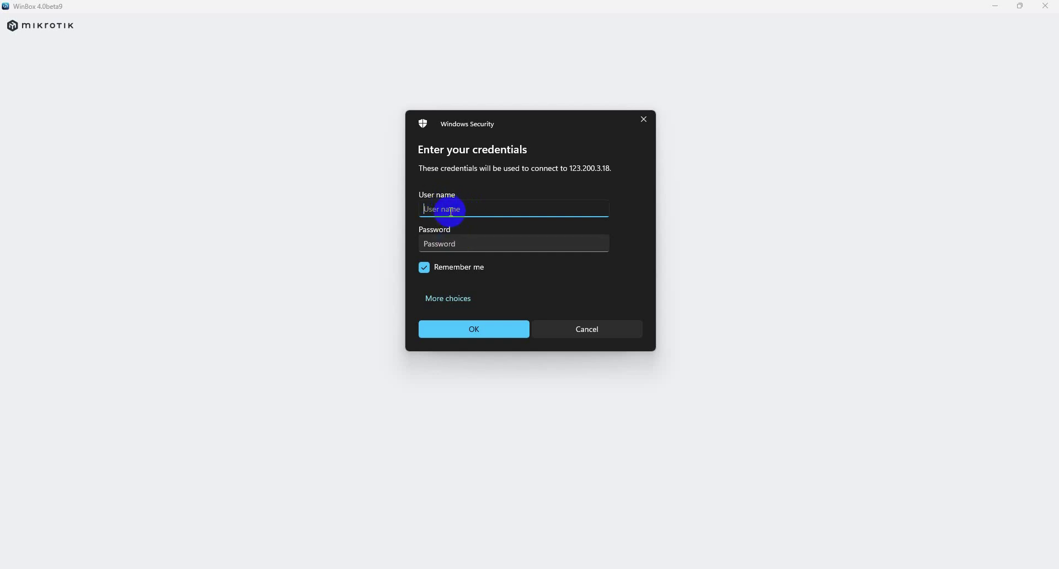
type("Administrator")
key("Tab")
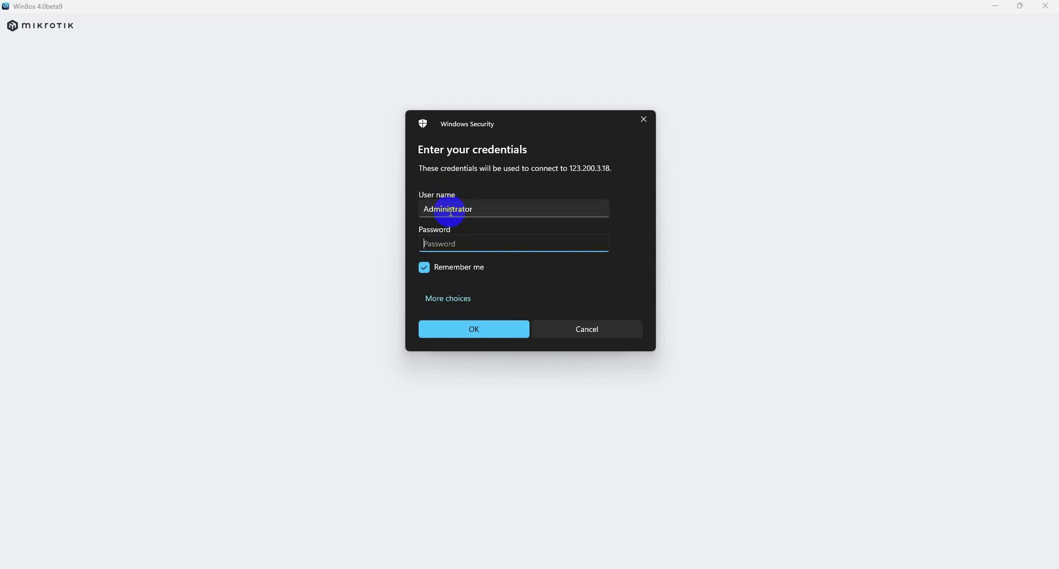
type("*******")
left_click(484, 334)
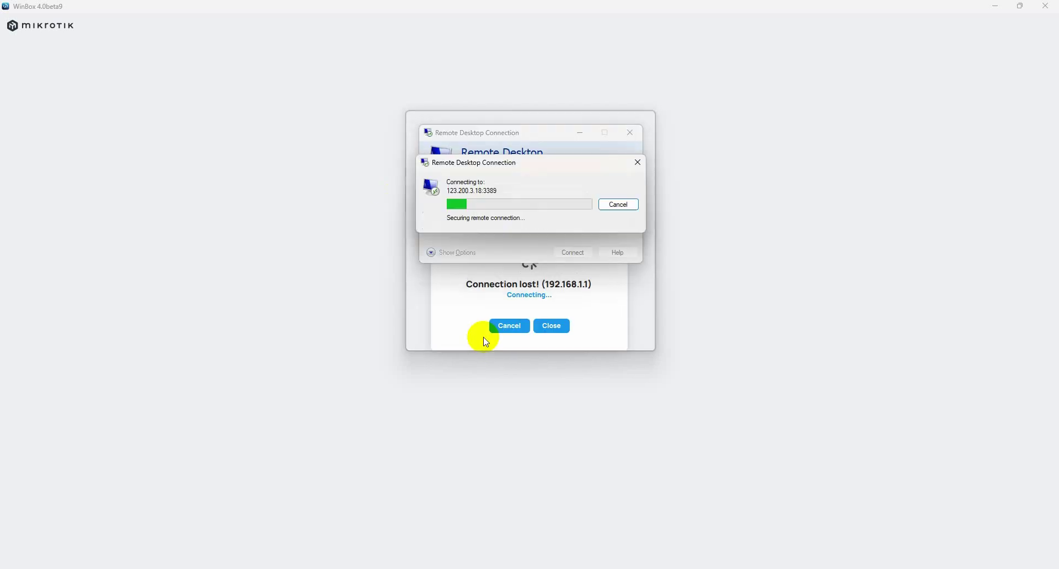
left_click(568, 290)
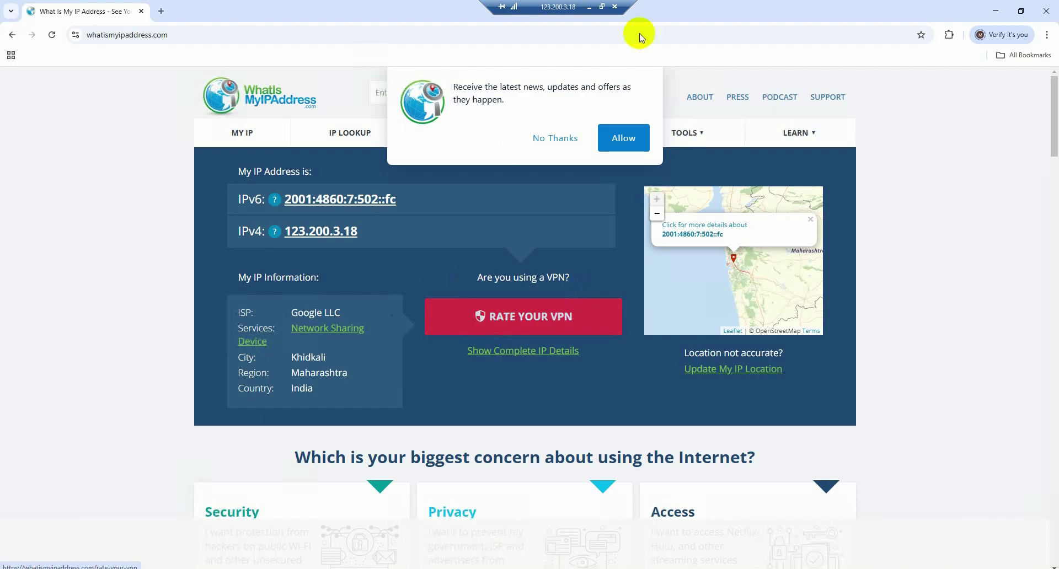
Step: In the remote session, minimize the browser and Command Prompt windows and open the Software DB (E:) drive in File Explorer
left_click(995, 12)
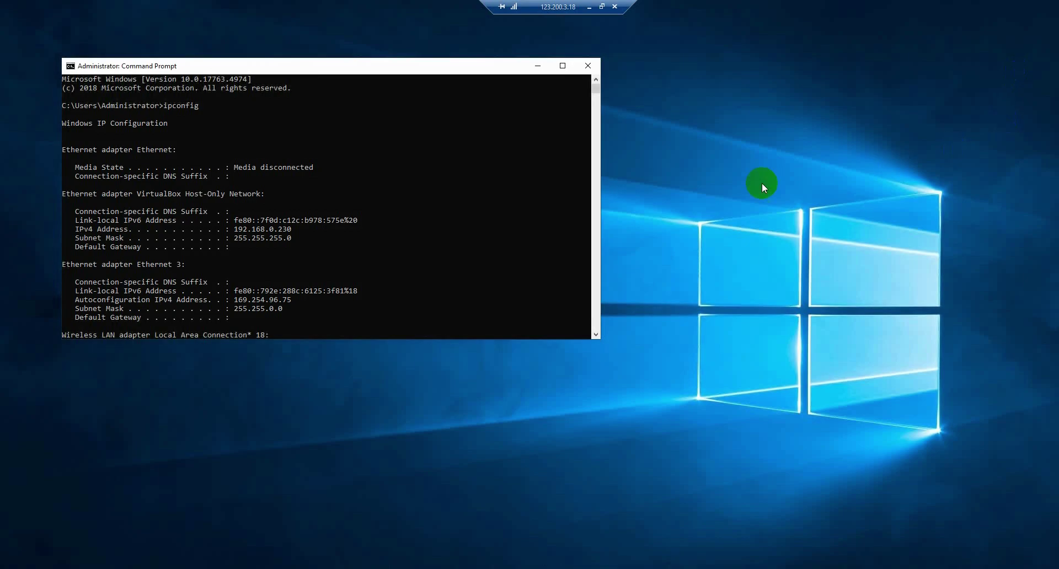
left_click(538, 66)
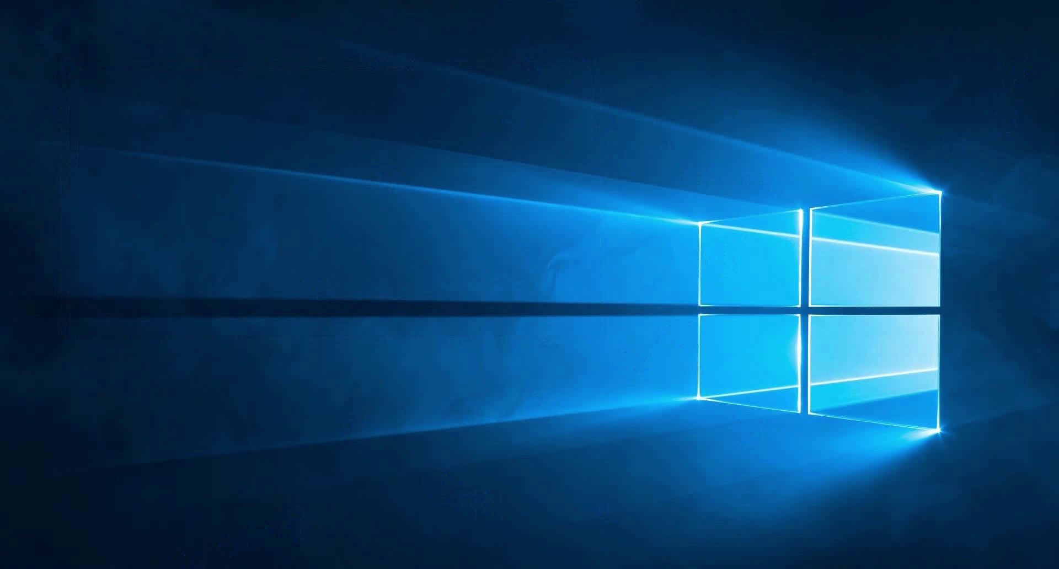
mouse_move(122, 568)
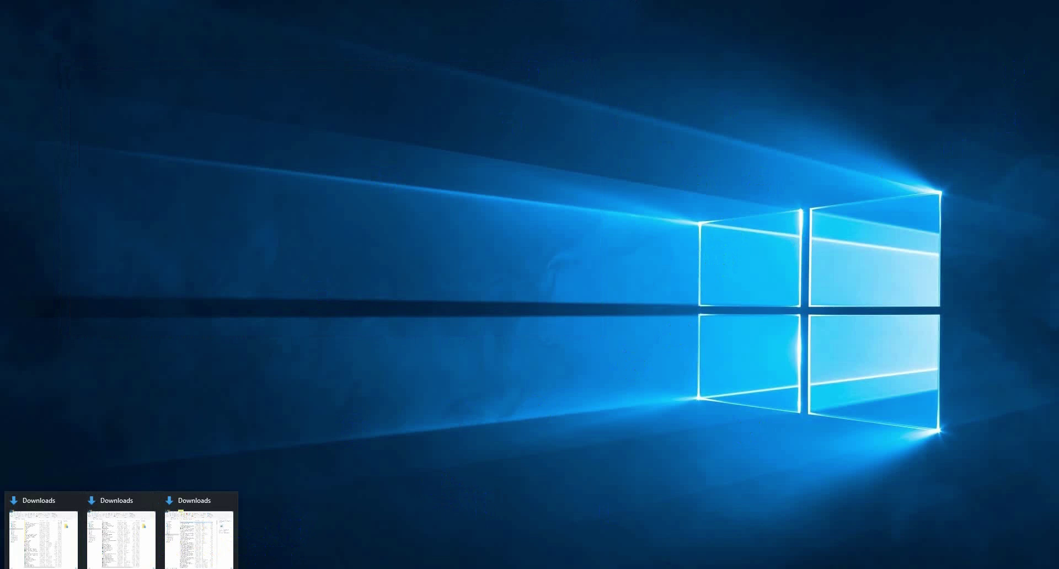
left_click(117, 549)
left_click(114, 265)
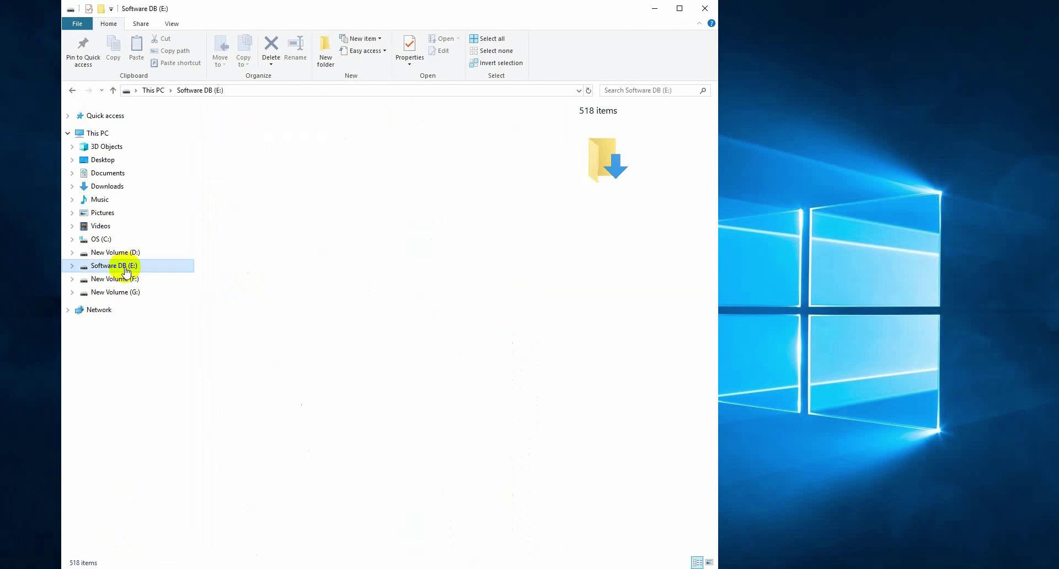
Step: Start creating a new folder in the root of the Software DB (E:) drive
right_click(291, 321)
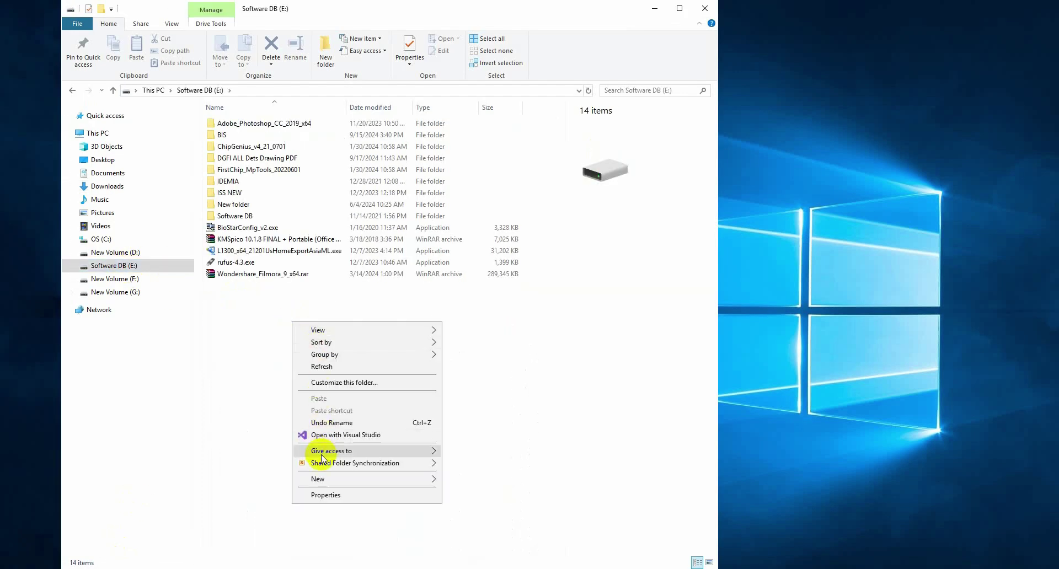
mouse_move(411, 478)
left_click(472, 466)
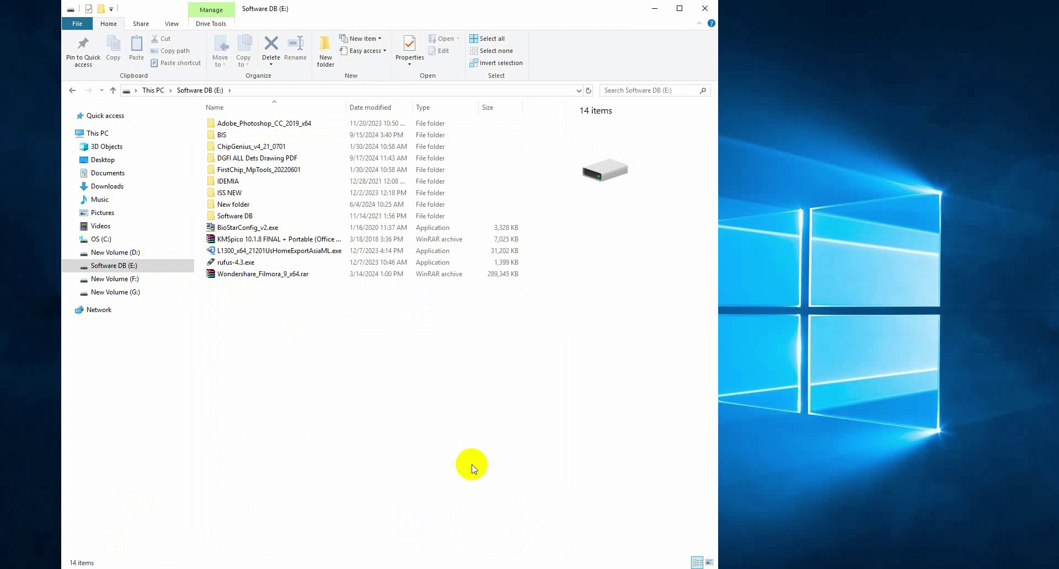